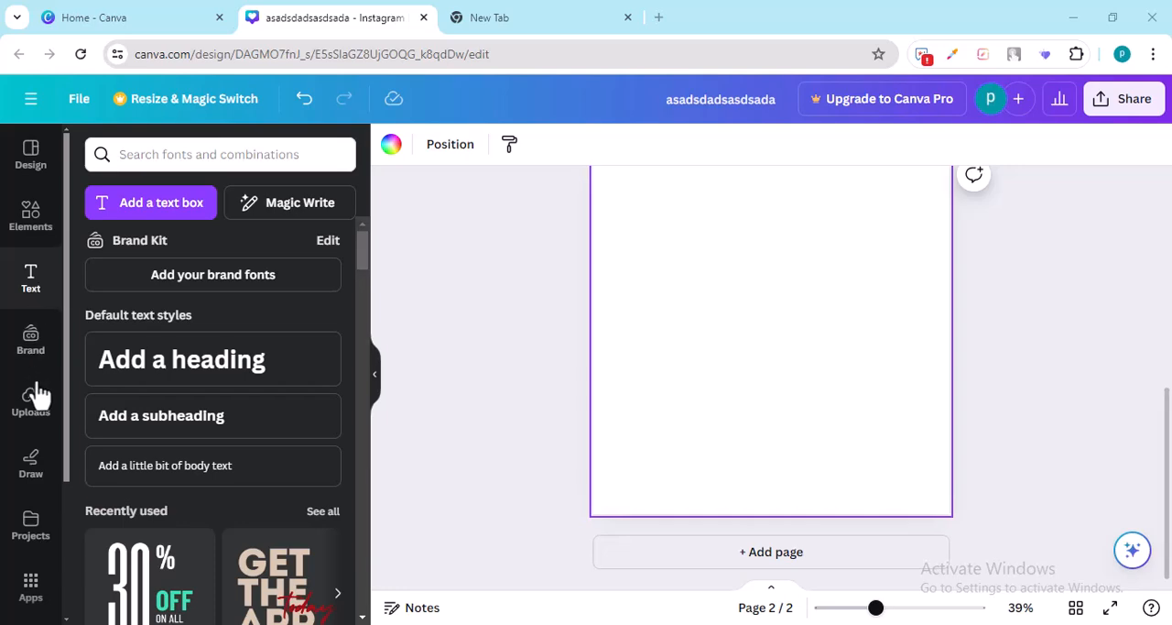
Step: Examine the Brand Kit options for logos, colors, fonts, brand voice, photos, graphics and icons
scroll(14, 457, down, 2)
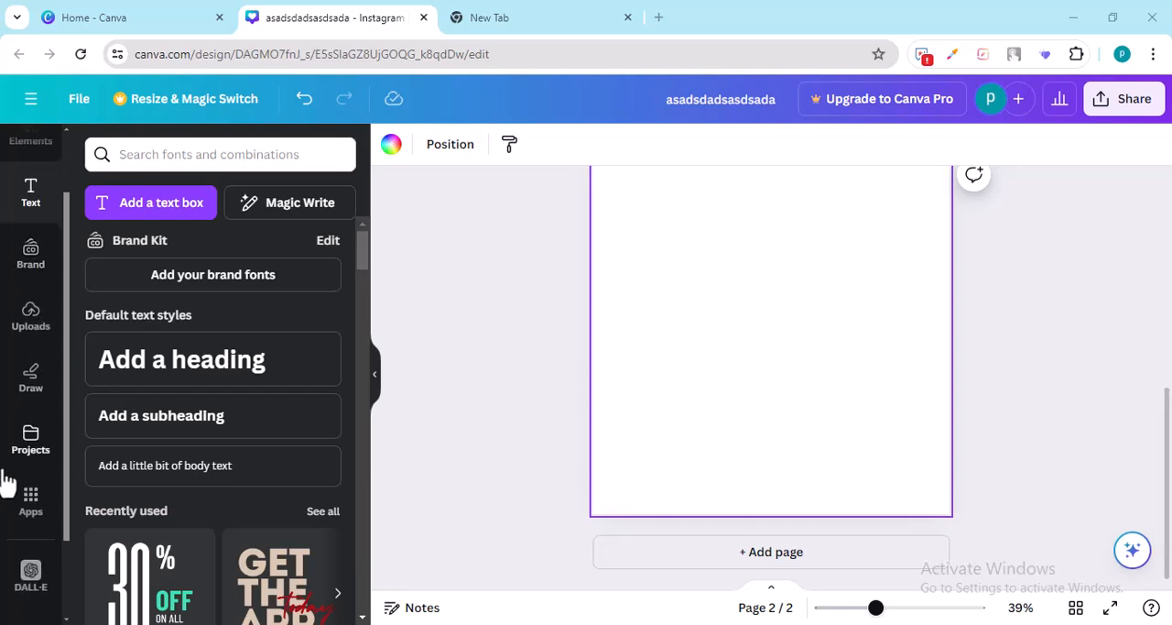
scroll(10, 527, up, 2)
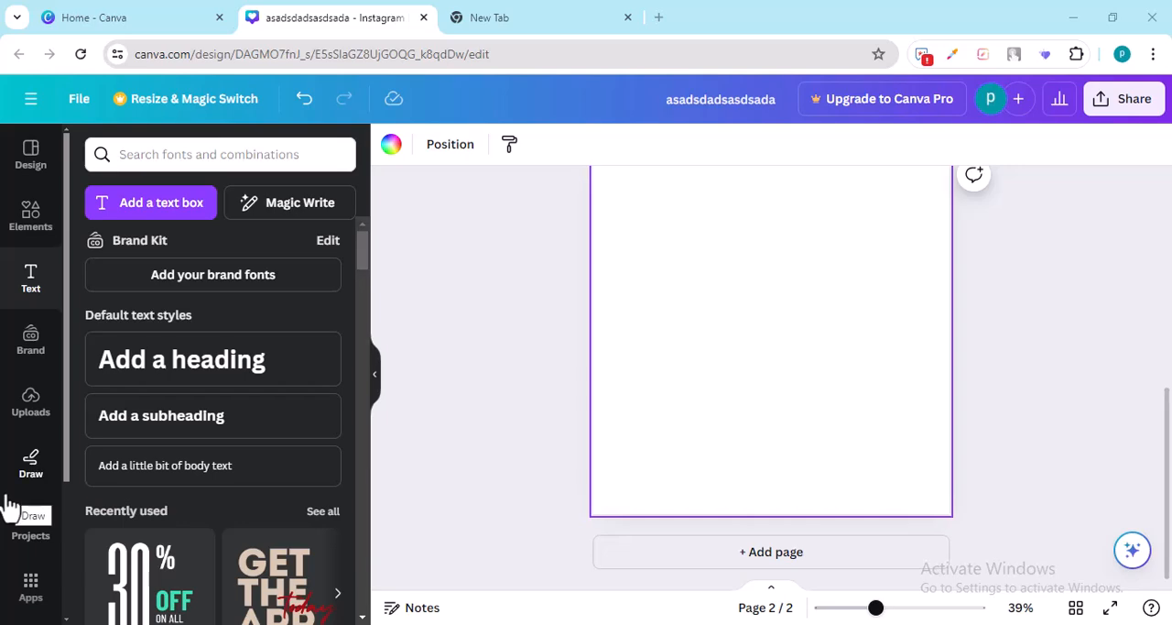
click(33, 346)
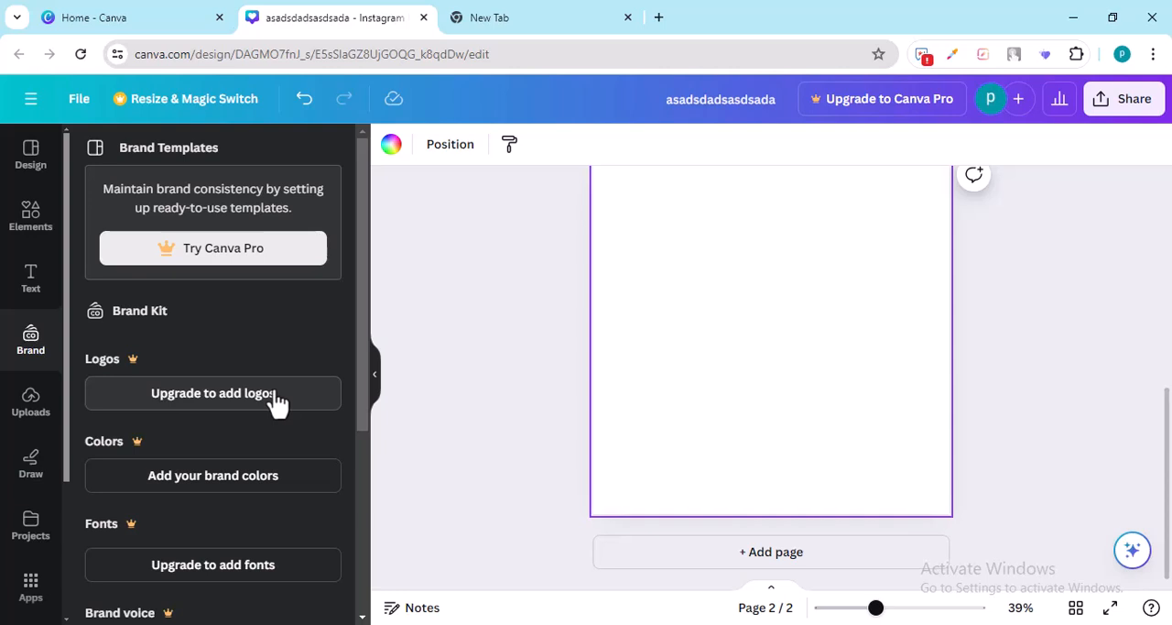
scroll(262, 481, down, 2)
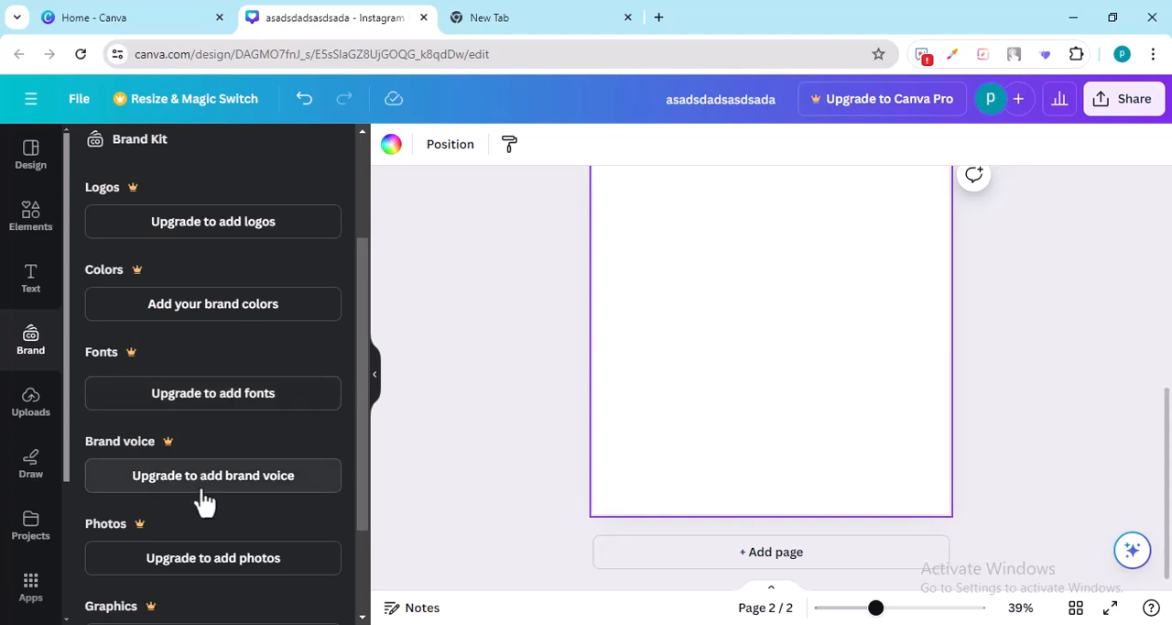
scroll(203, 499, down, 2)
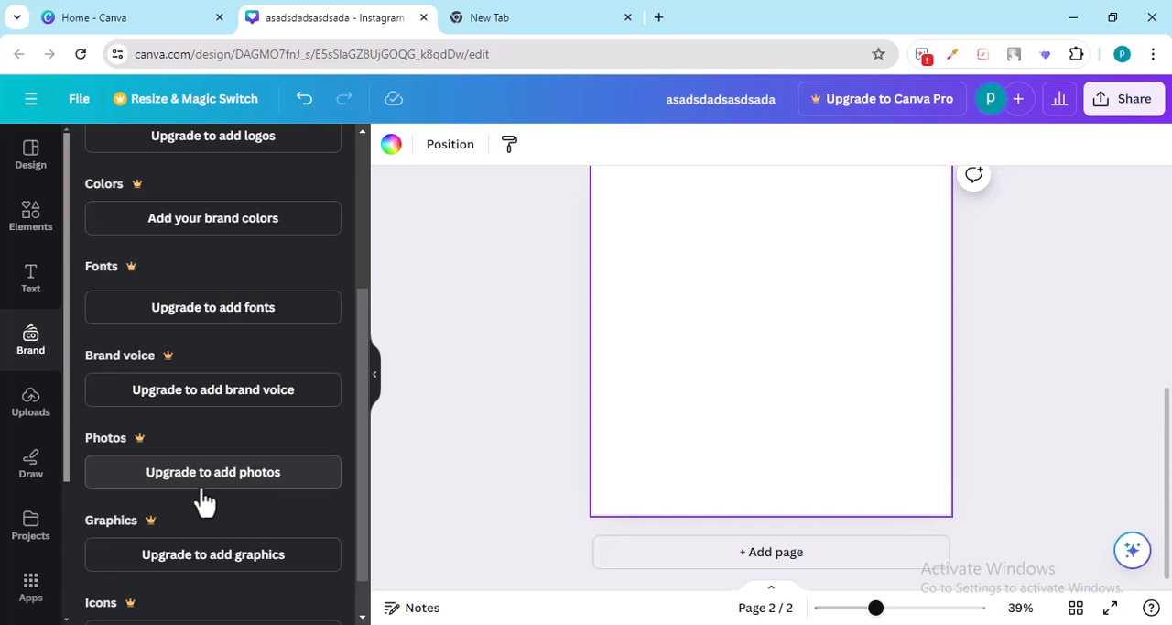
scroll(204, 501, down, 1)
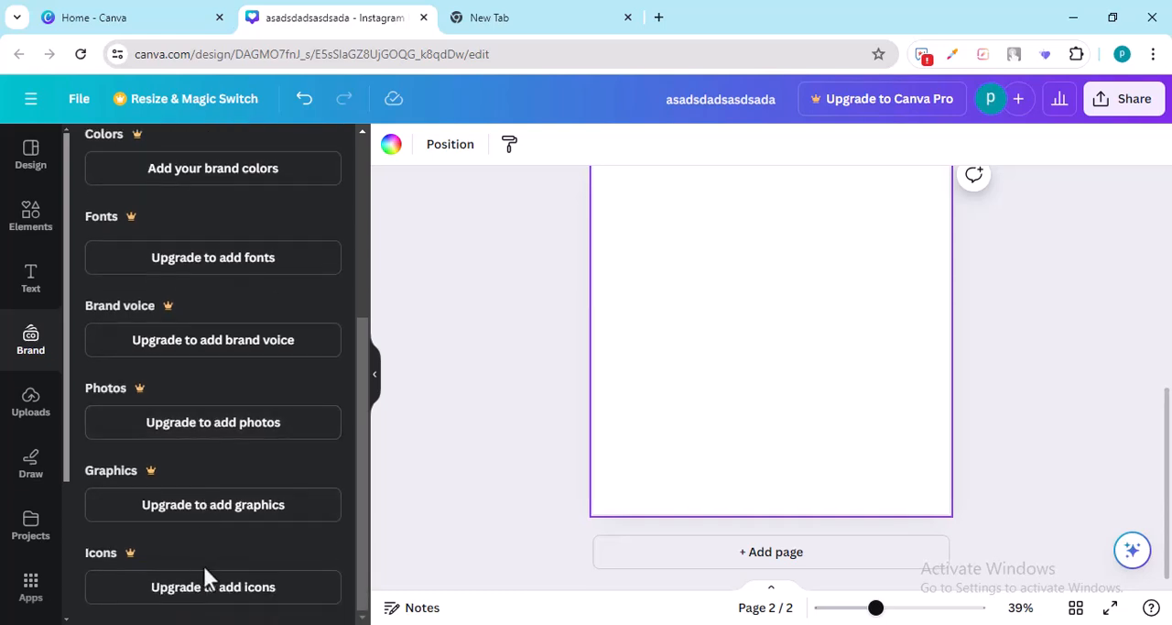
scroll(202, 501, up, 5)
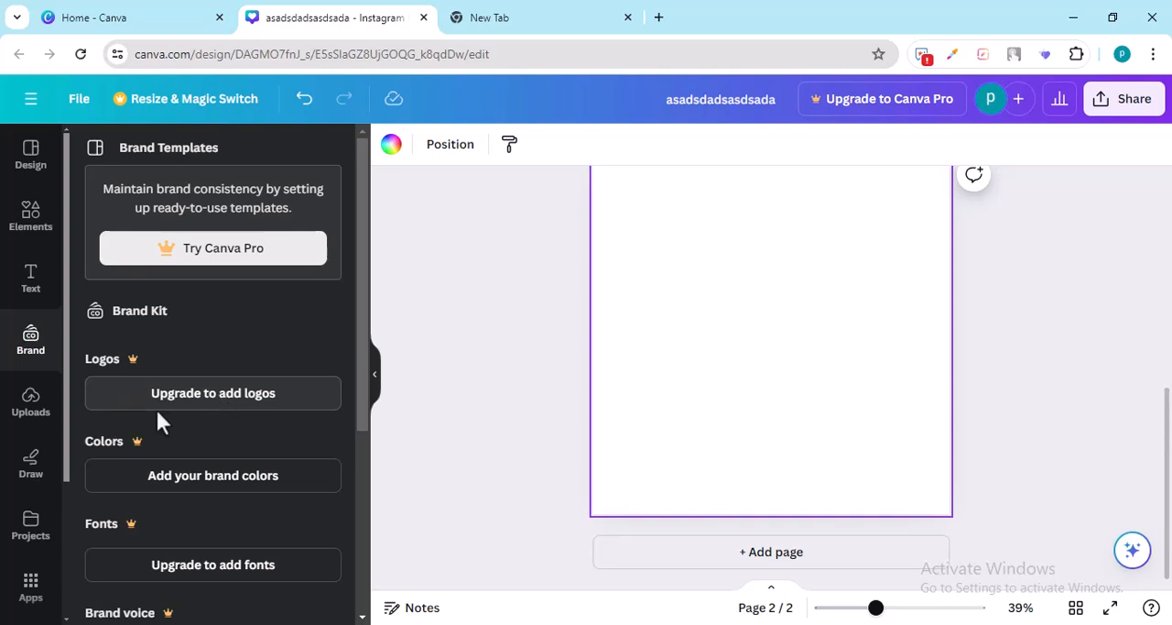
Step: Upload the image Asset 10@2x from the Documents folder and place it on blank page 2
click(30, 403)
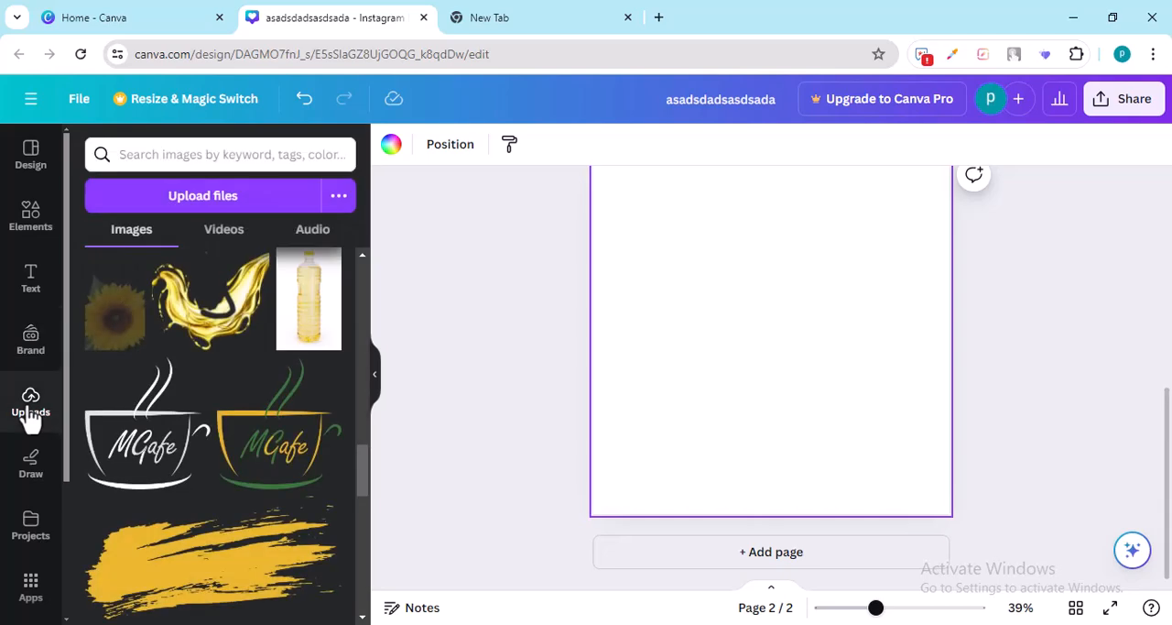
mouse_move(210, 381)
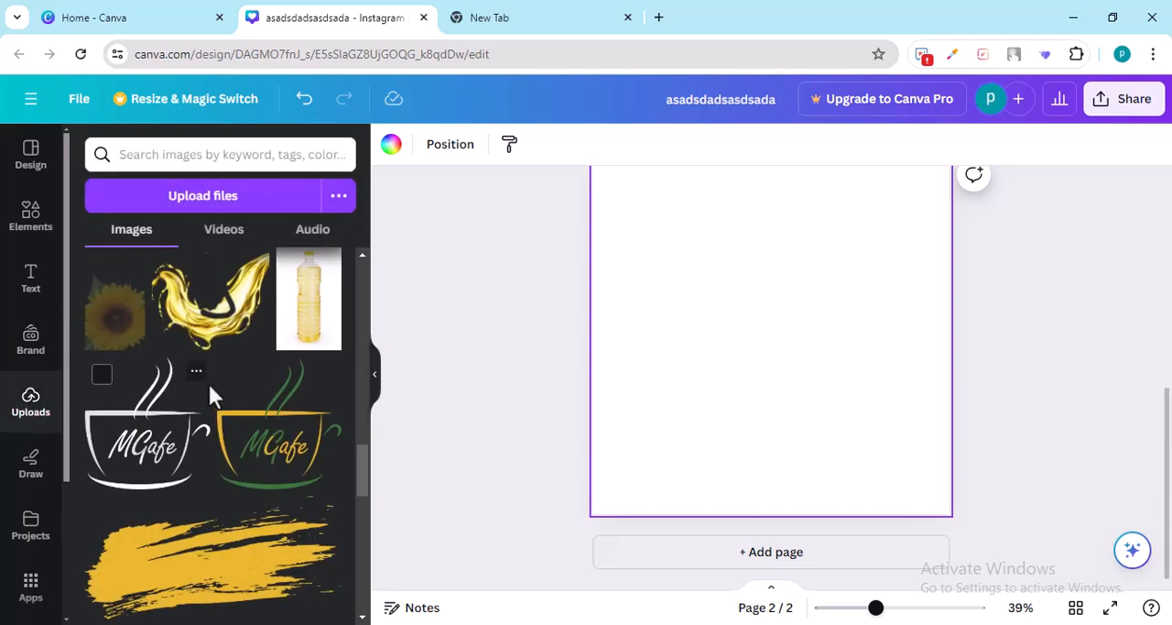
mouse_move(142, 532)
scroll(742, 348, up, 1)
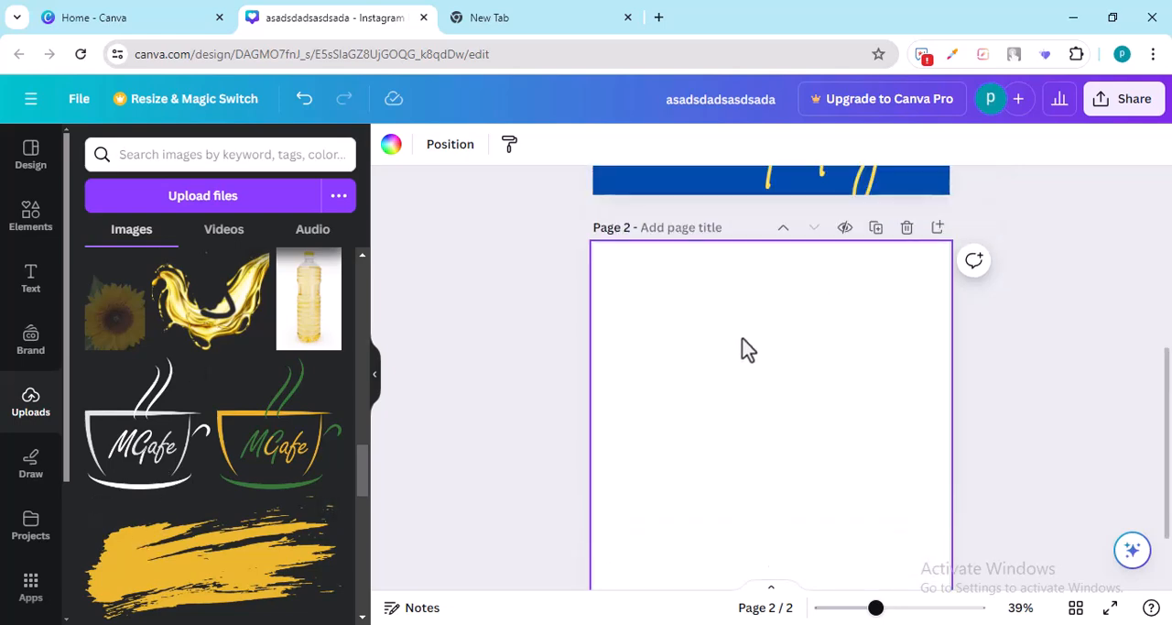
scroll(1165, 376, down, 1)
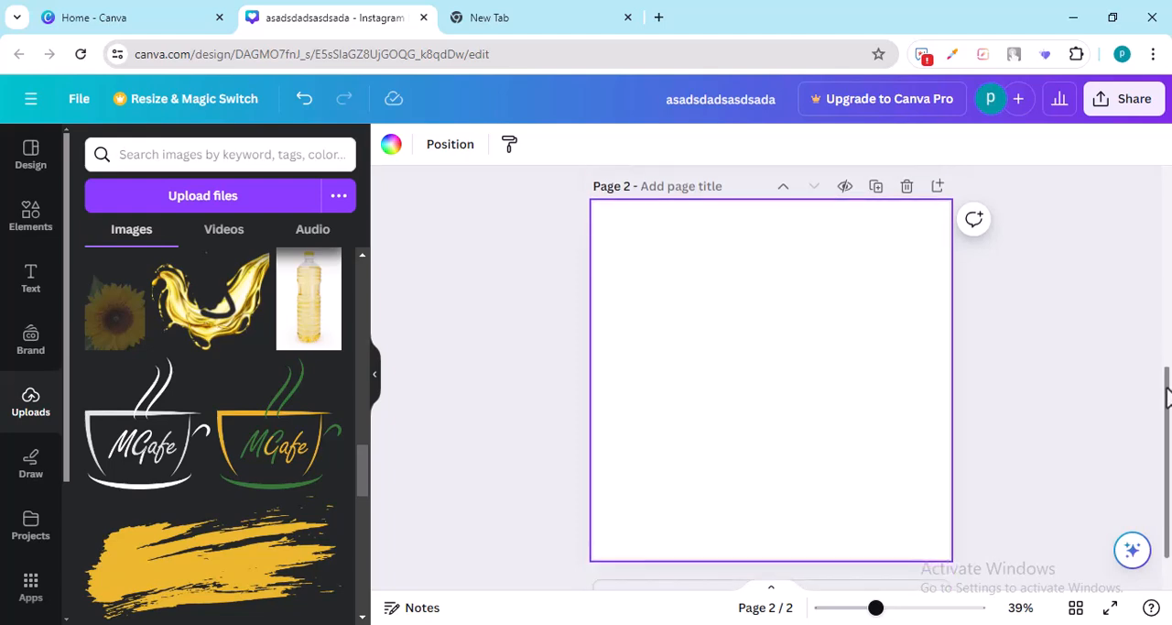
mouse_move(196, 451)
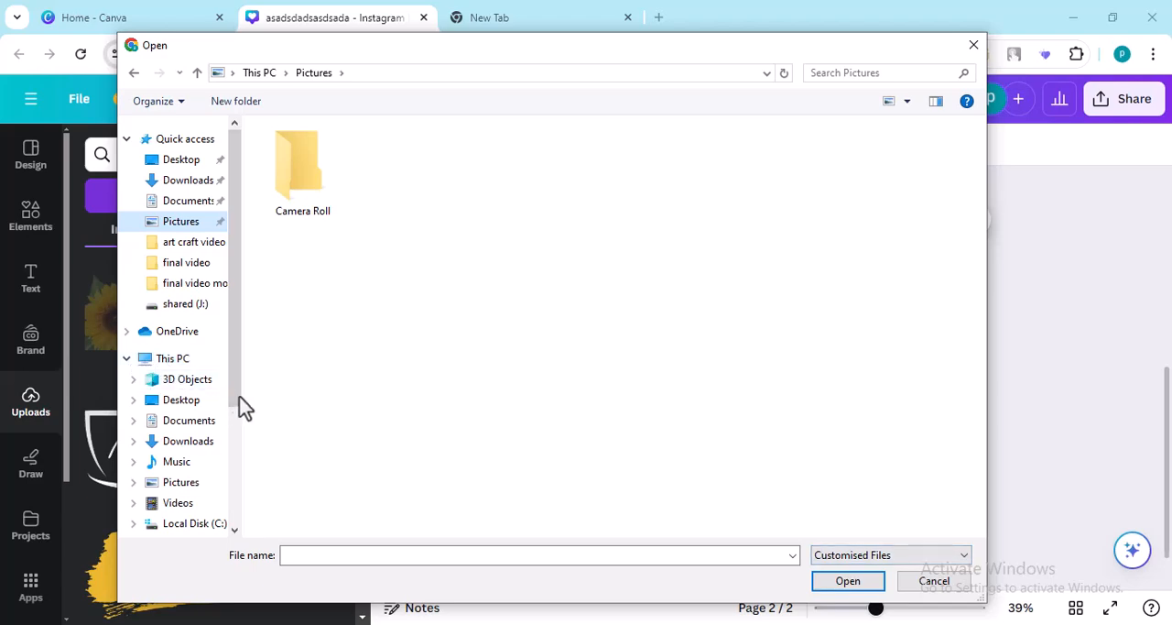
click(190, 207)
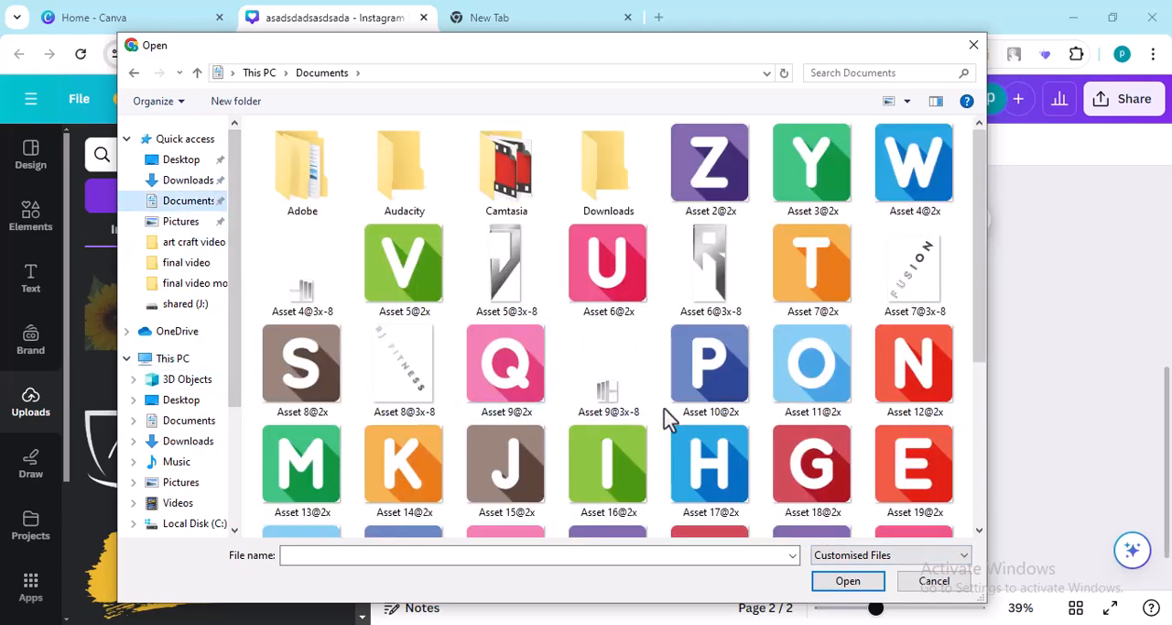
scroll(673, 412, down, 3)
scroll(673, 413, up, 3)
click(712, 361)
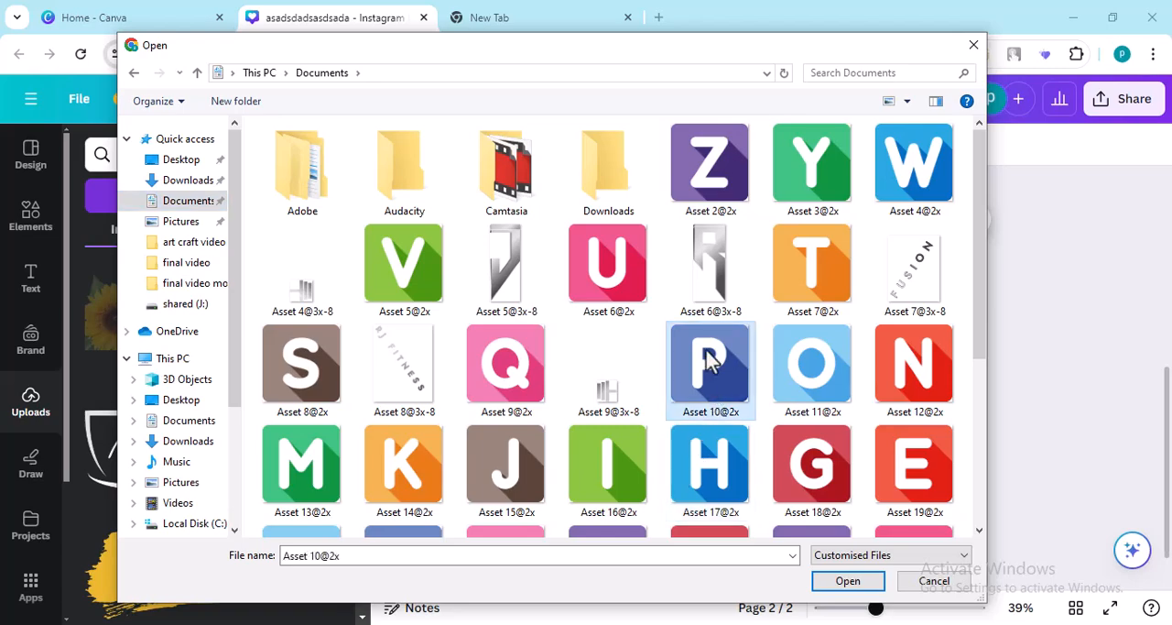
click(847, 581)
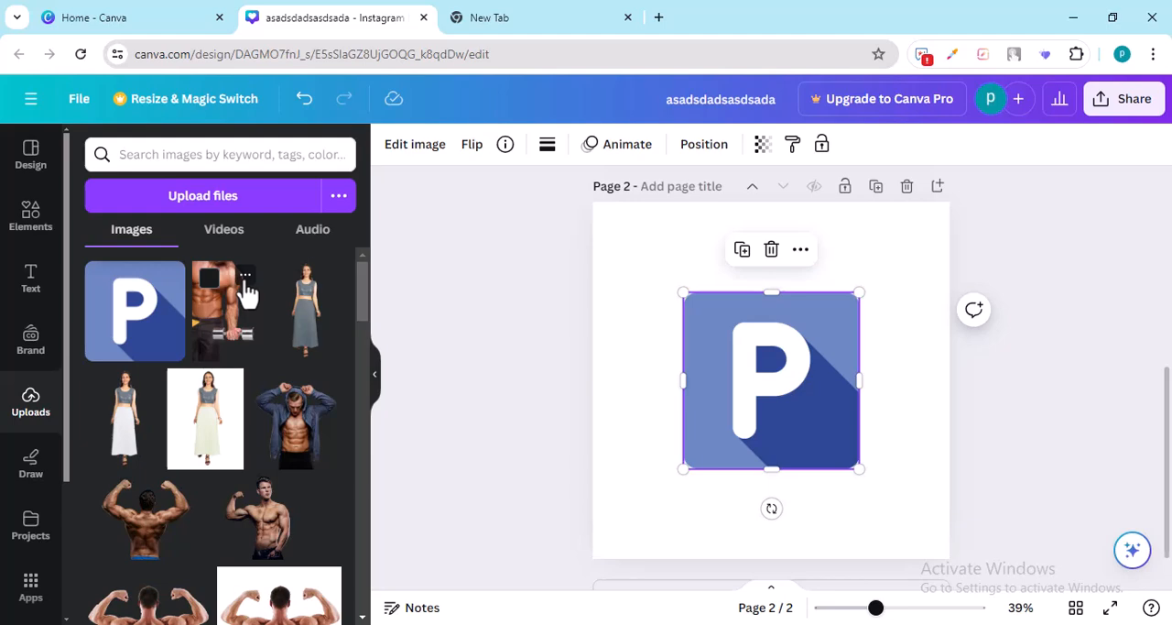
Step: Move the uploaded male bodybuilder image beside the P image to the trash, and restore it
click(245, 276)
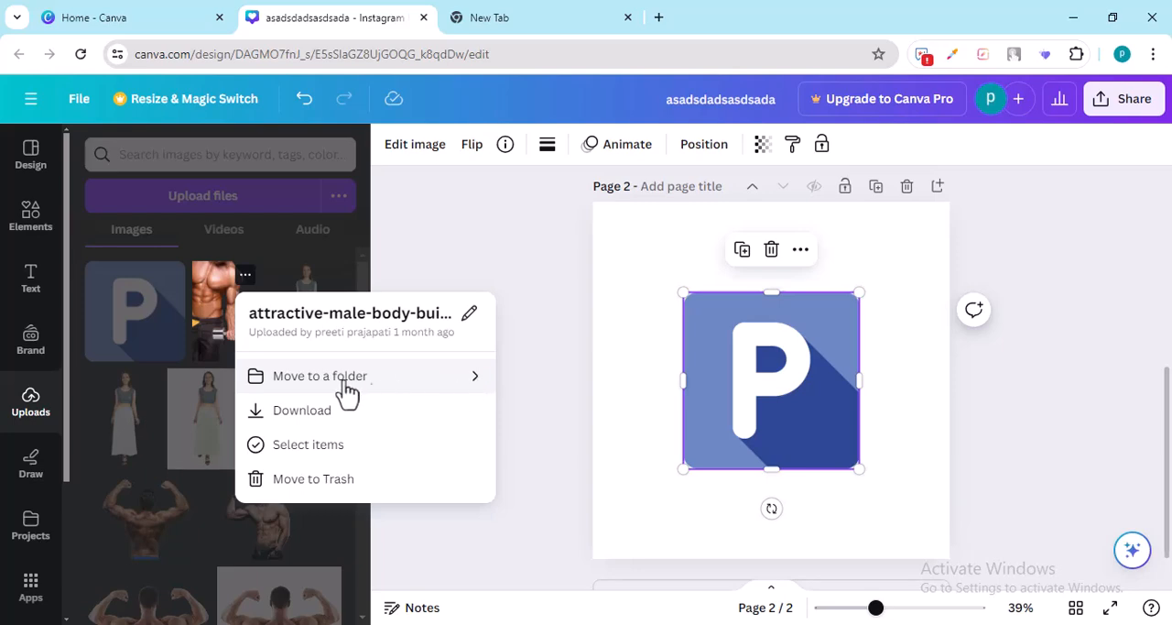
click(295, 487)
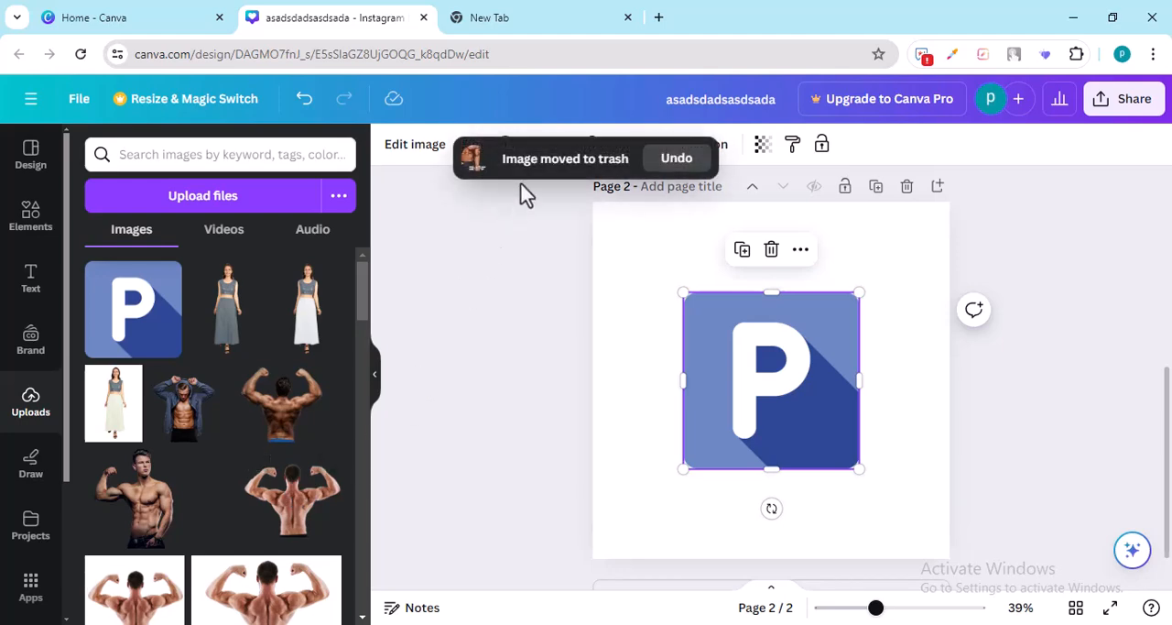
click(696, 161)
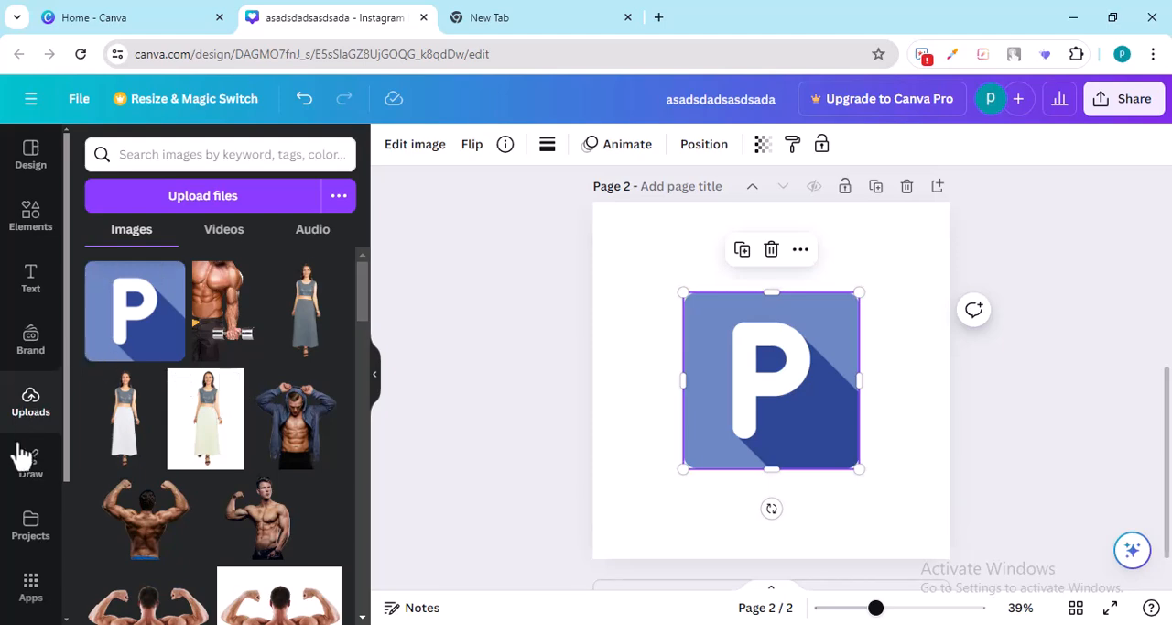
Step: Draw a freehand blue pen outline around the upper-left corner of the P image, and delete it
click(30, 469)
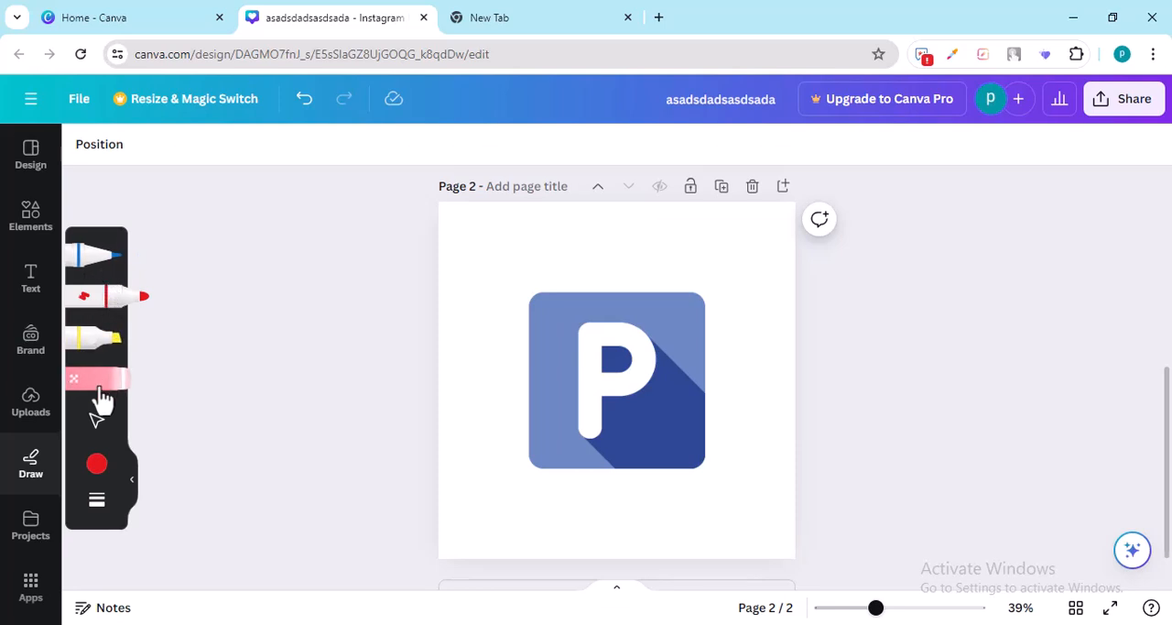
click(99, 258)
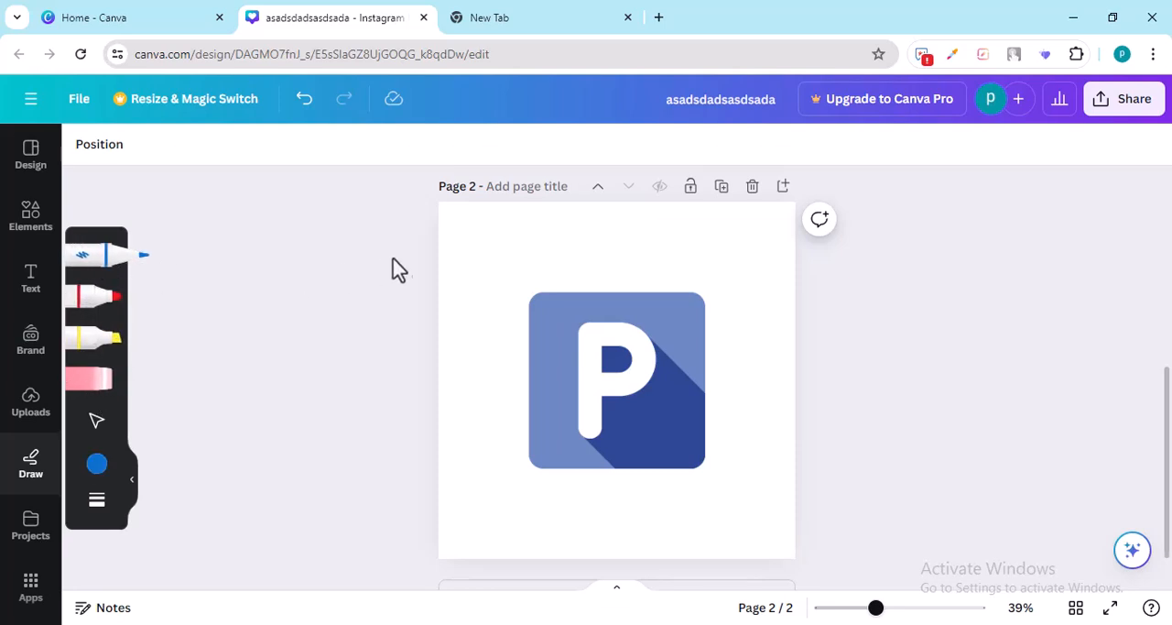
mouse_move(482, 247)
mouse_down()
mouse_move(650, 254)
mouse_move(730, 273)
mouse_move(538, 263)
mouse_move(501, 283)
mouse_move(507, 346)
mouse_move(481, 307)
mouse_move(488, 243)
mouse_up()
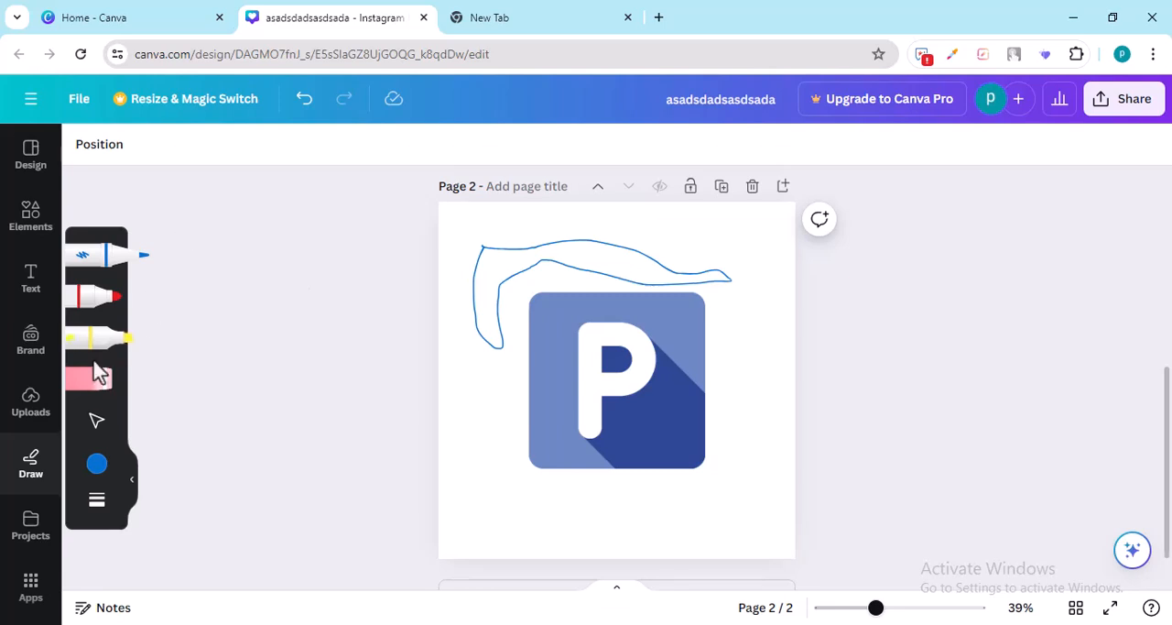
click(96, 420)
click(510, 275)
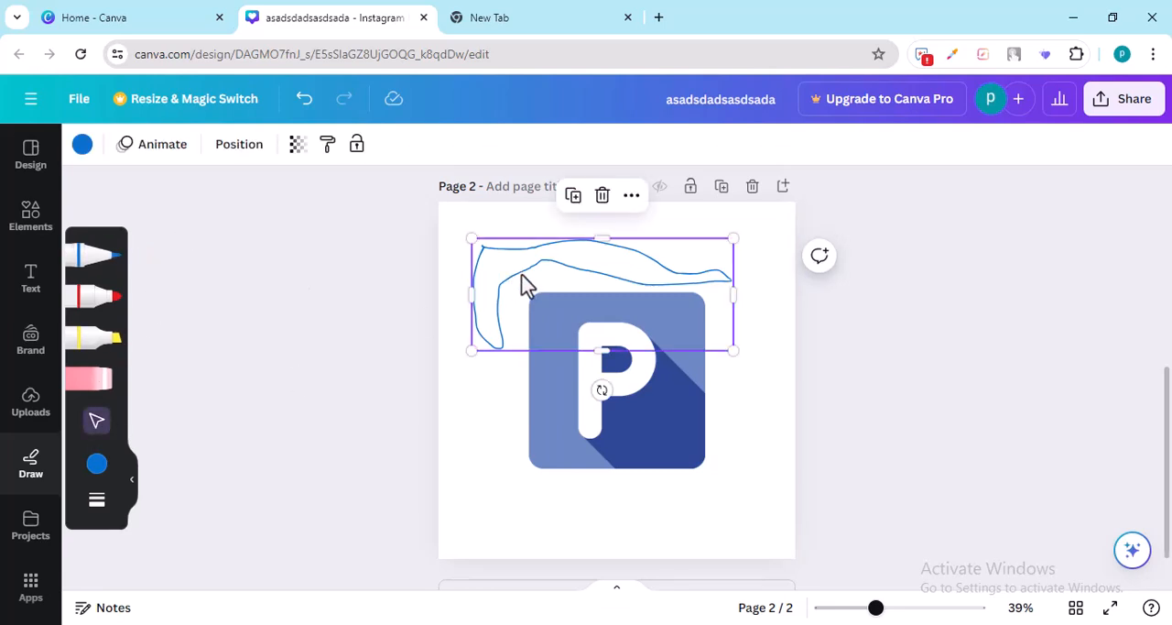
key(Delete)
Step: Draw a yellow highlighter stroke across the P image, and a thinner one with weight 10 below it
mouse_move(548, 340)
mouse_down()
mouse_move(534, 310)
mouse_move(575, 328)
mouse_move(687, 328)
mouse_up()
click(84, 338)
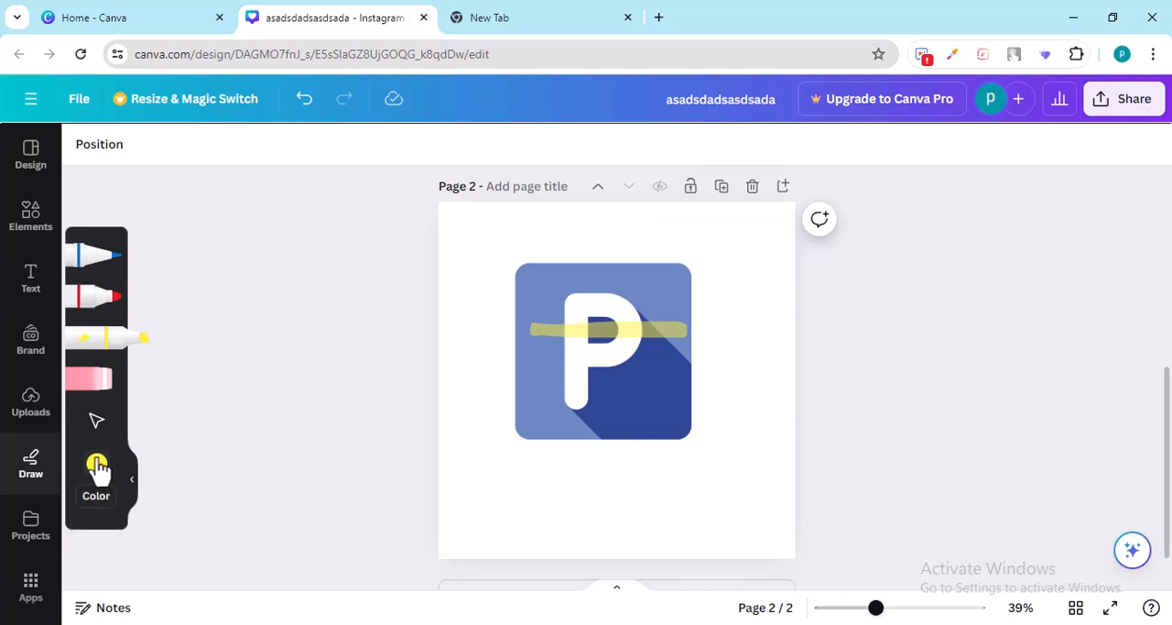
click(99, 502)
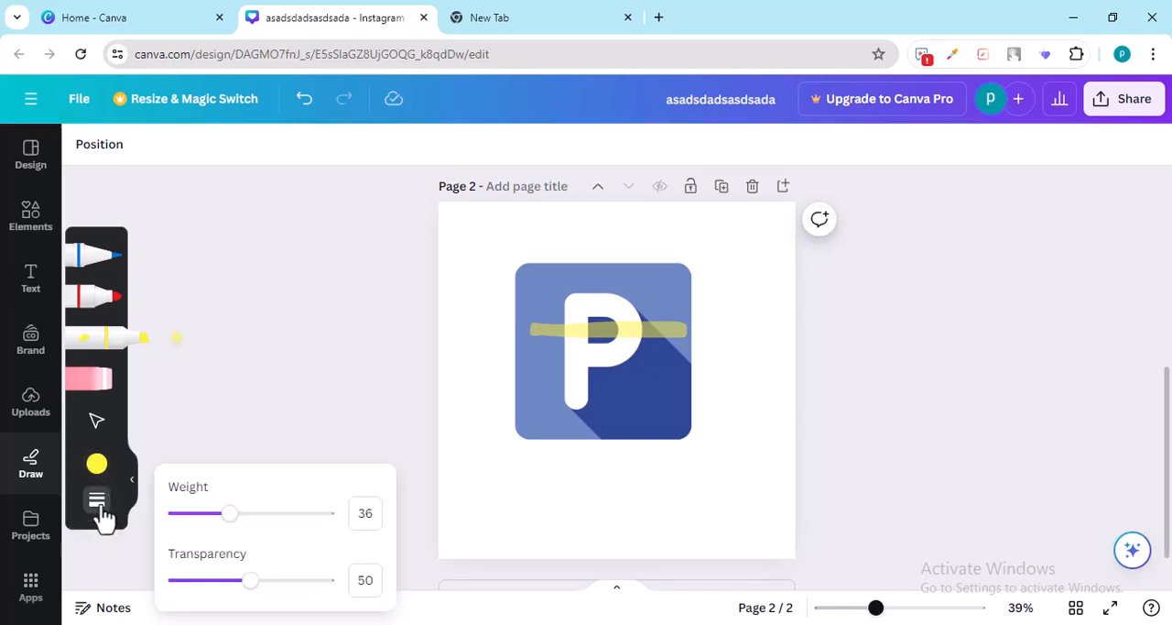
drag(240, 516, 185, 536)
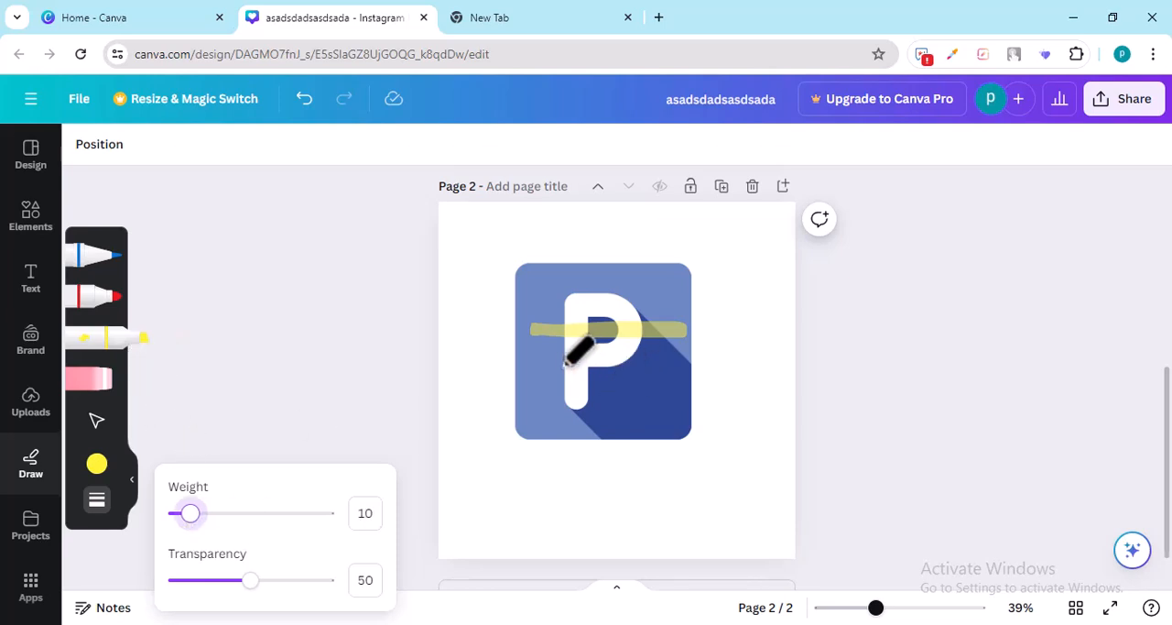
drag(545, 369, 646, 368)
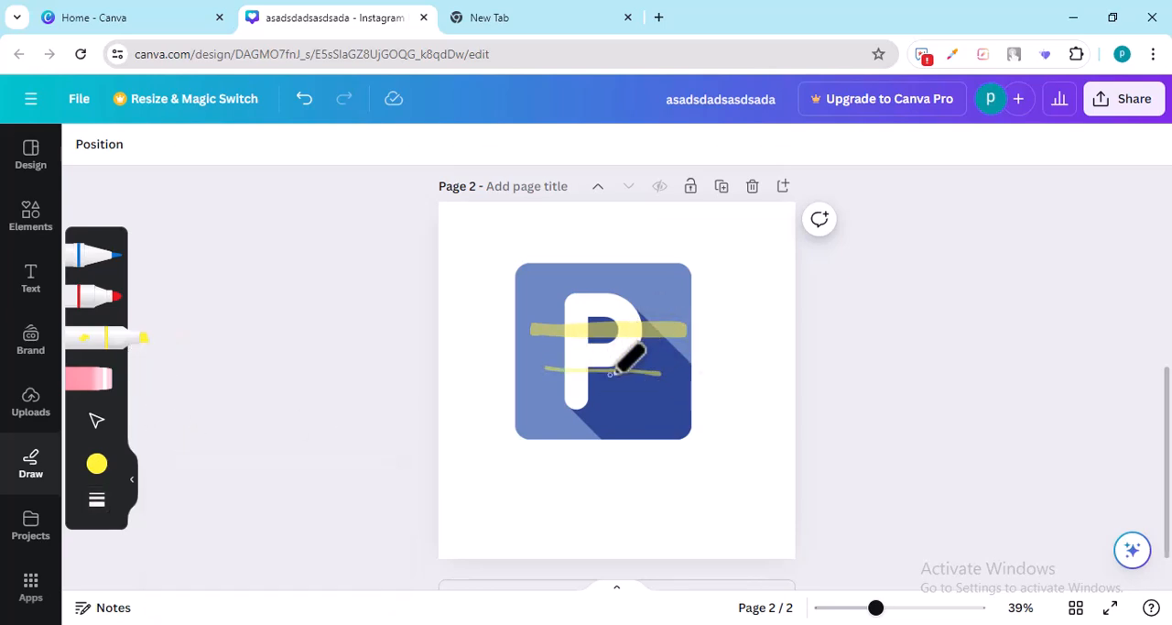
Step: View the folders stored in your projects
click(30, 530)
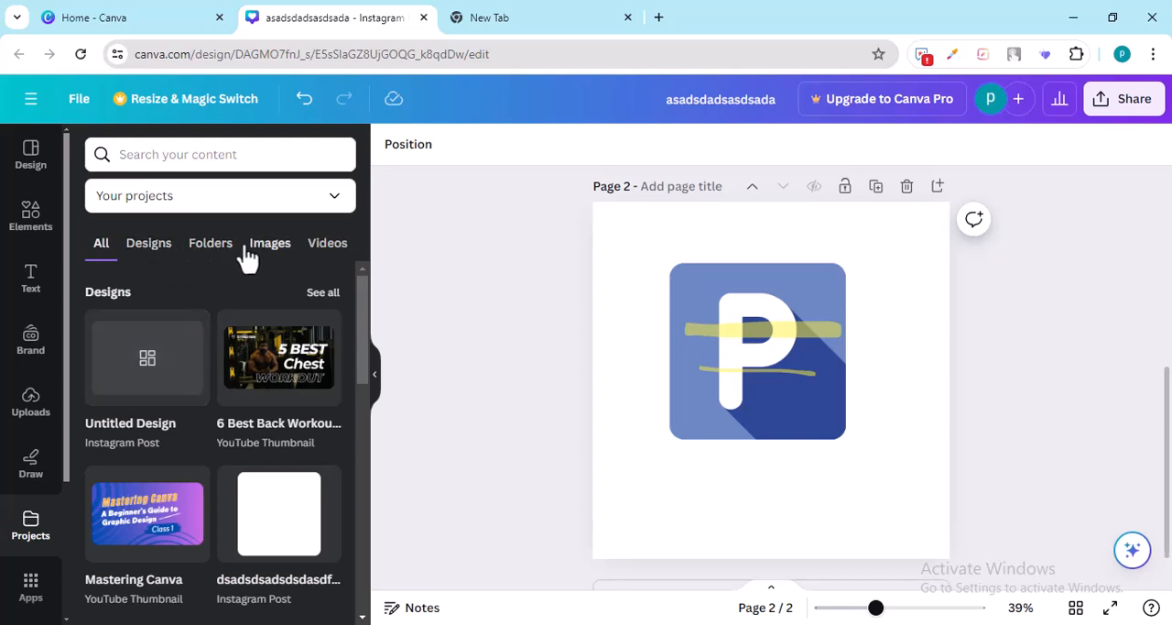
click(213, 249)
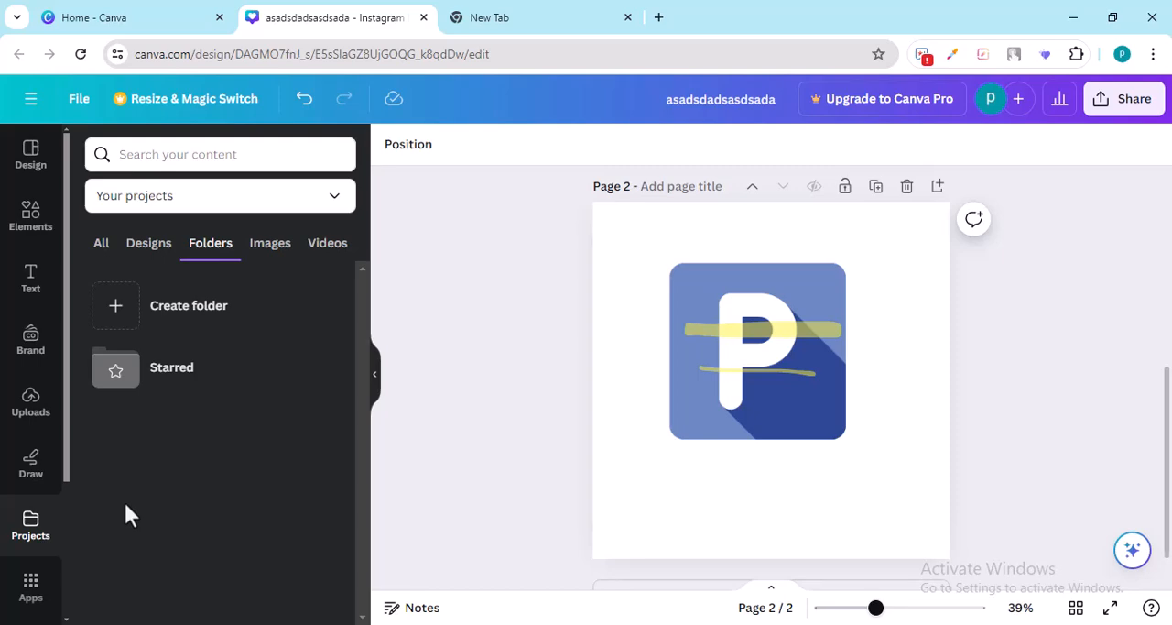
Step: Browse the available Canva apps down to the AI-powered group and open DALL·E
click(27, 595)
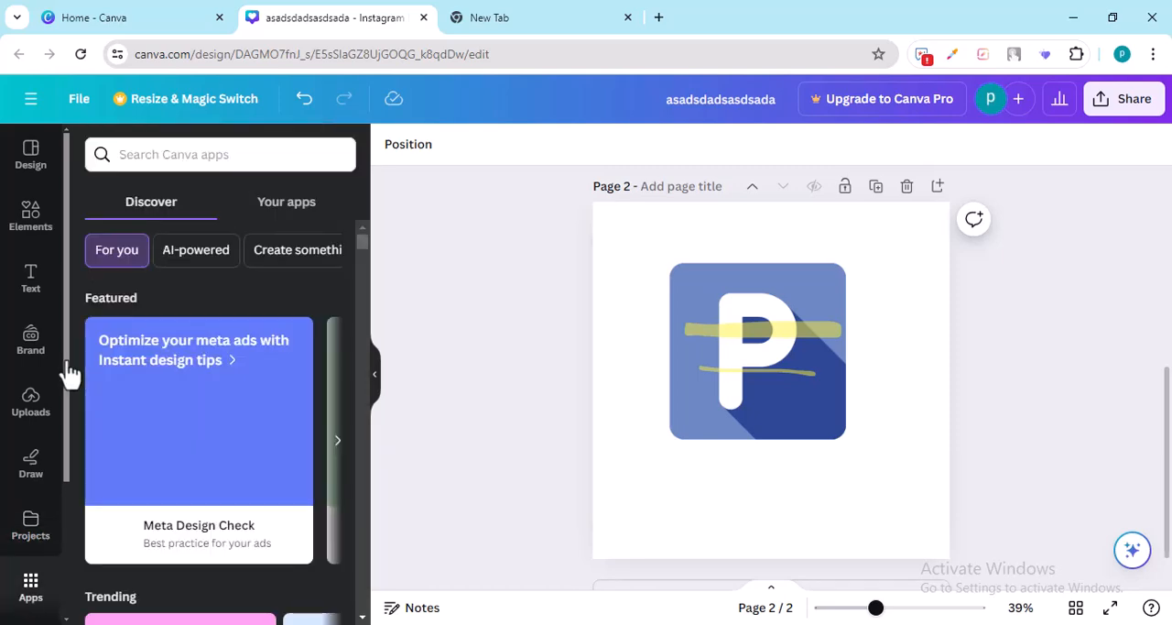
scroll(174, 394, down, 5)
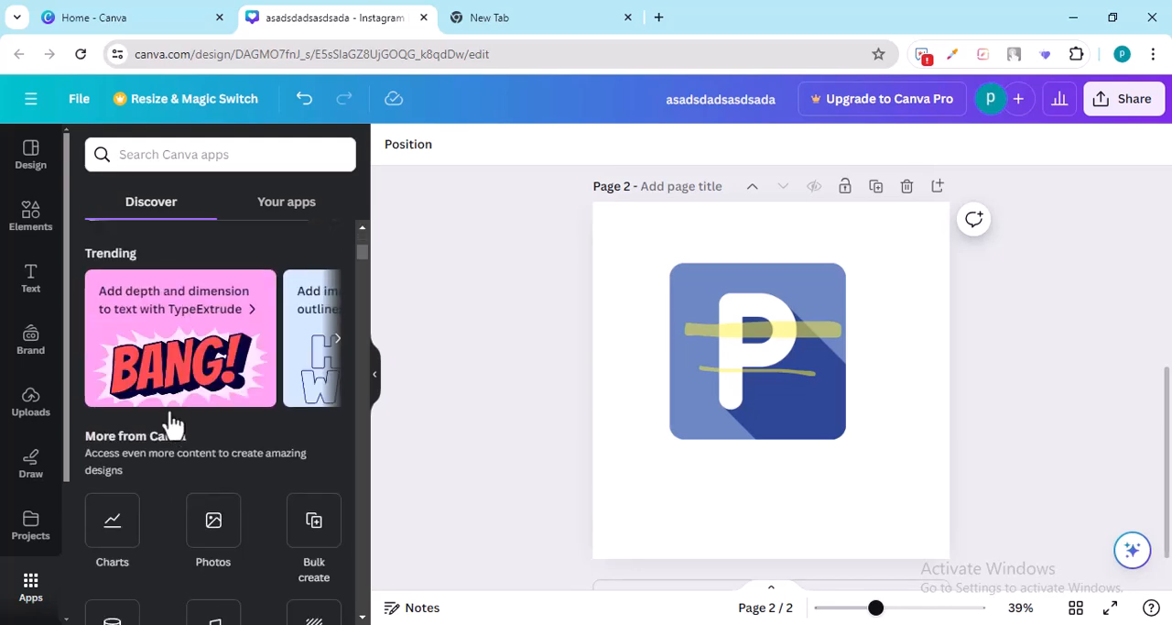
scroll(174, 420, down, 1)
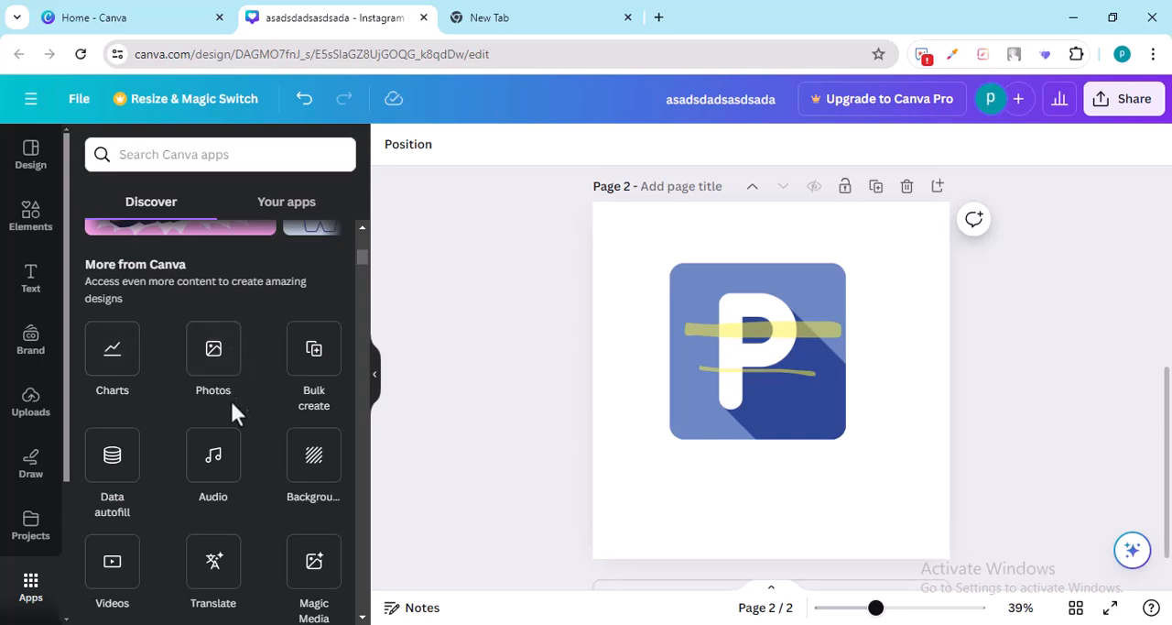
scroll(191, 491, down, 1)
scroll(190, 492, down, 3)
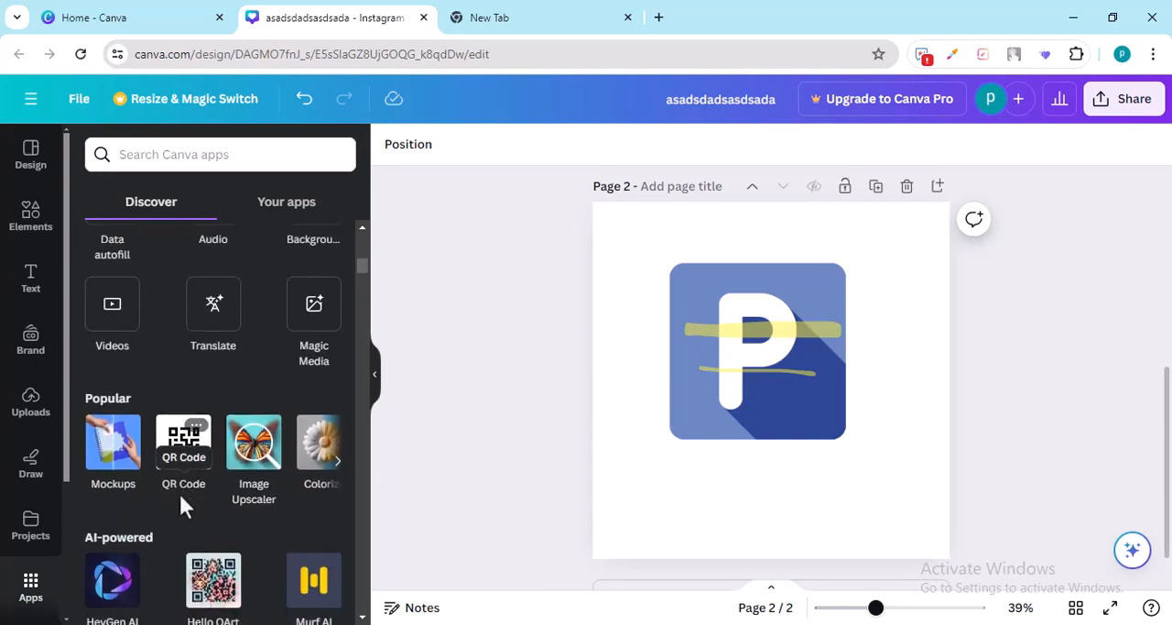
scroll(146, 526, down, 2)
scroll(141, 537, down, 2)
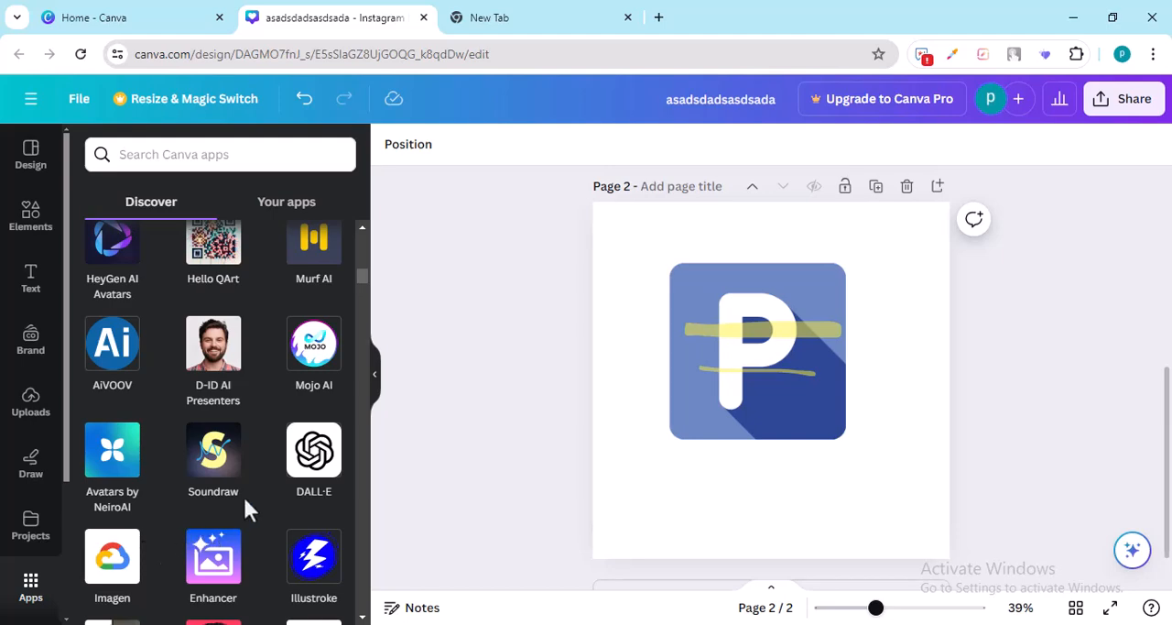
click(316, 458)
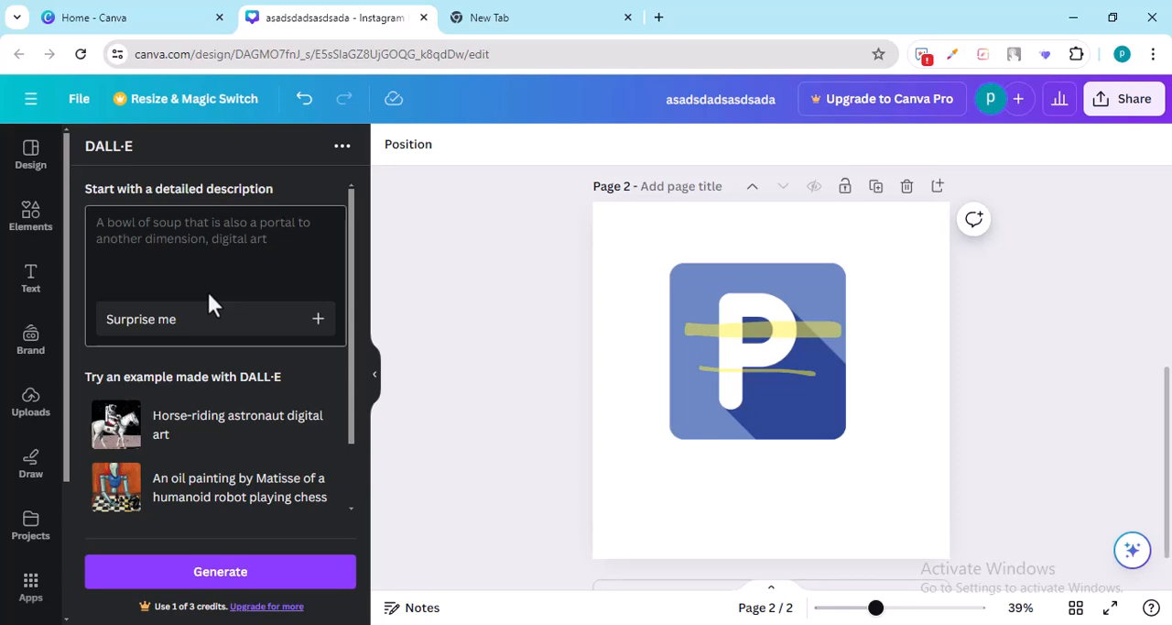
Step: Open the Mockups app and insert the first smartphone mockup onto page 2
scroll(30, 568, down, 3)
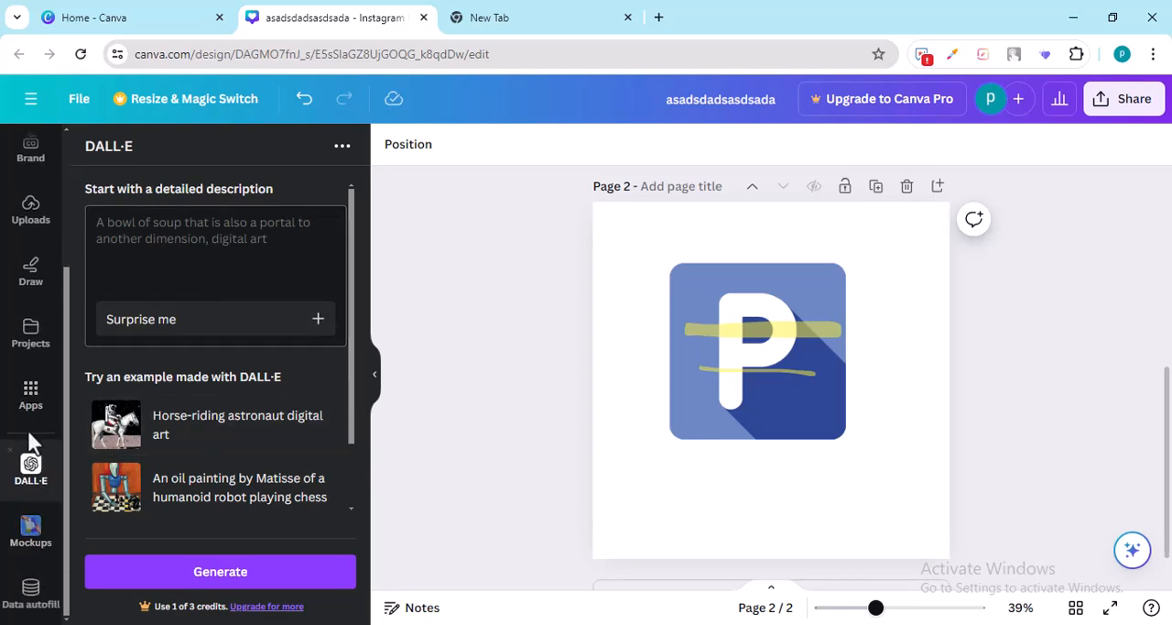
click(32, 537)
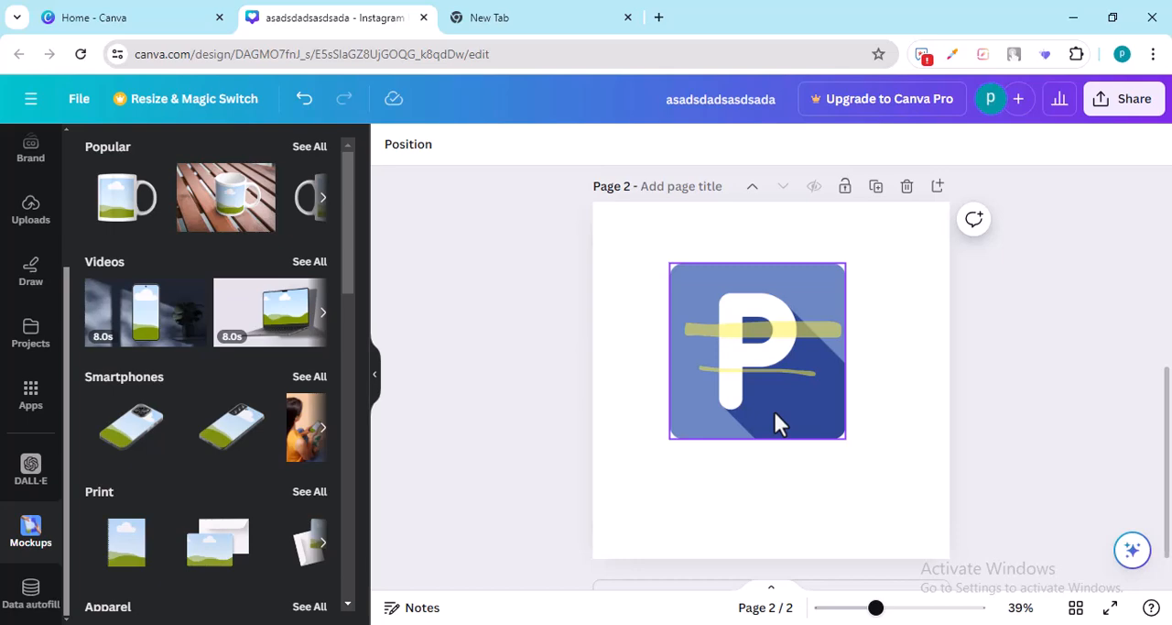
click(119, 425)
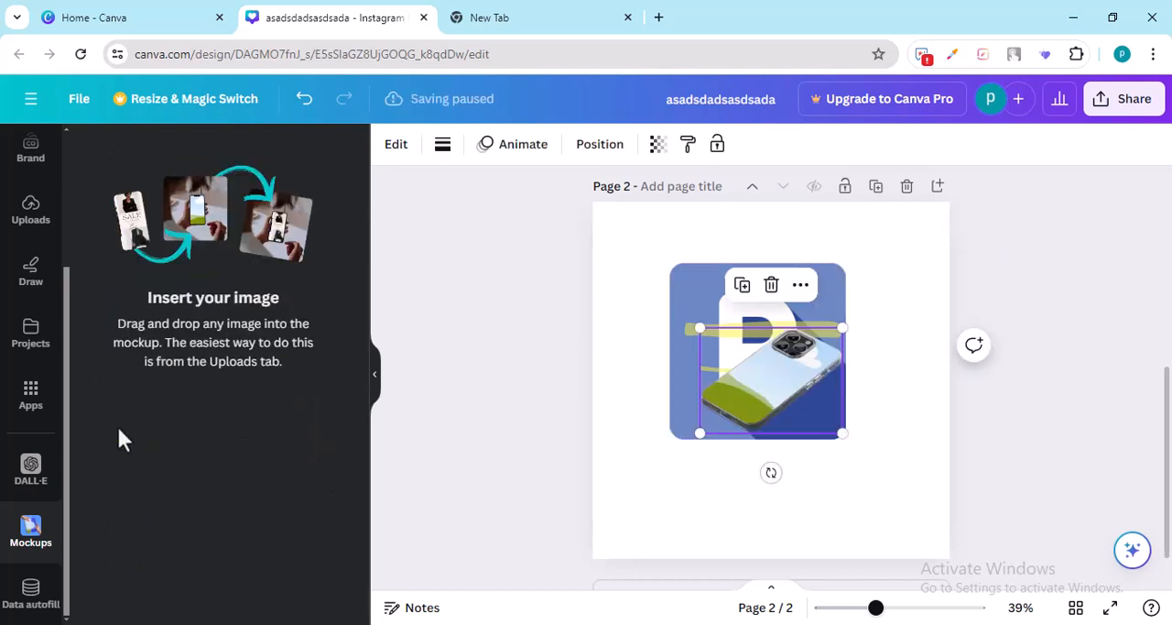
Step: Enlarge the phone mockup and arrange it below the P image, which goes in the page's upper-left corner
drag(842, 432, 946, 540)
drag(712, 290, 644, 226)
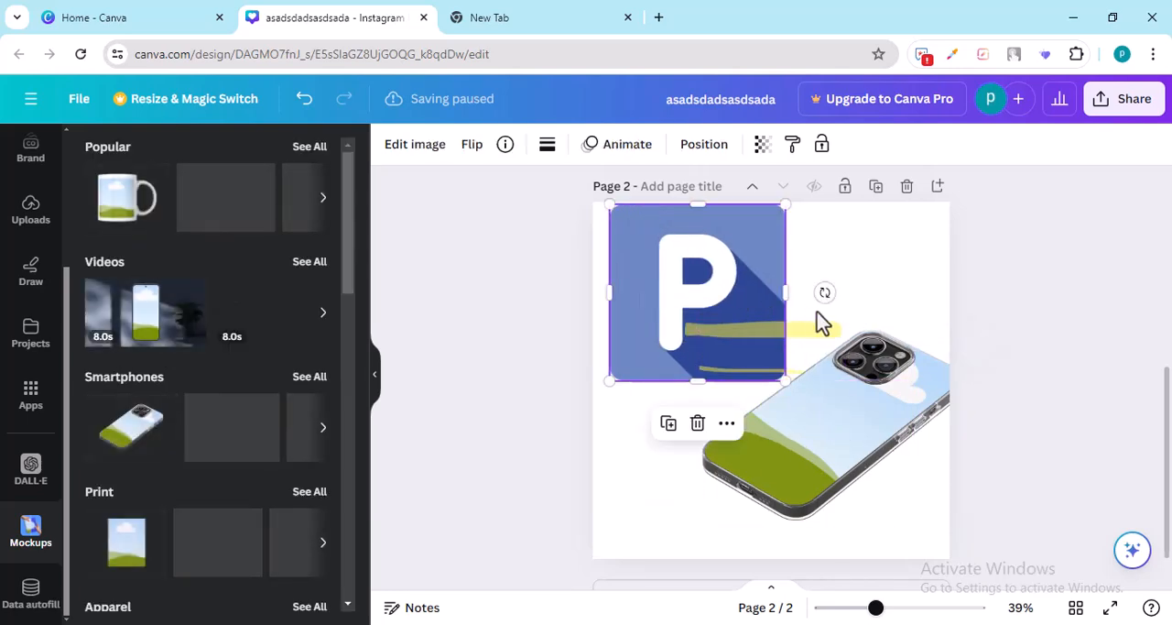
drag(829, 339, 793, 389)
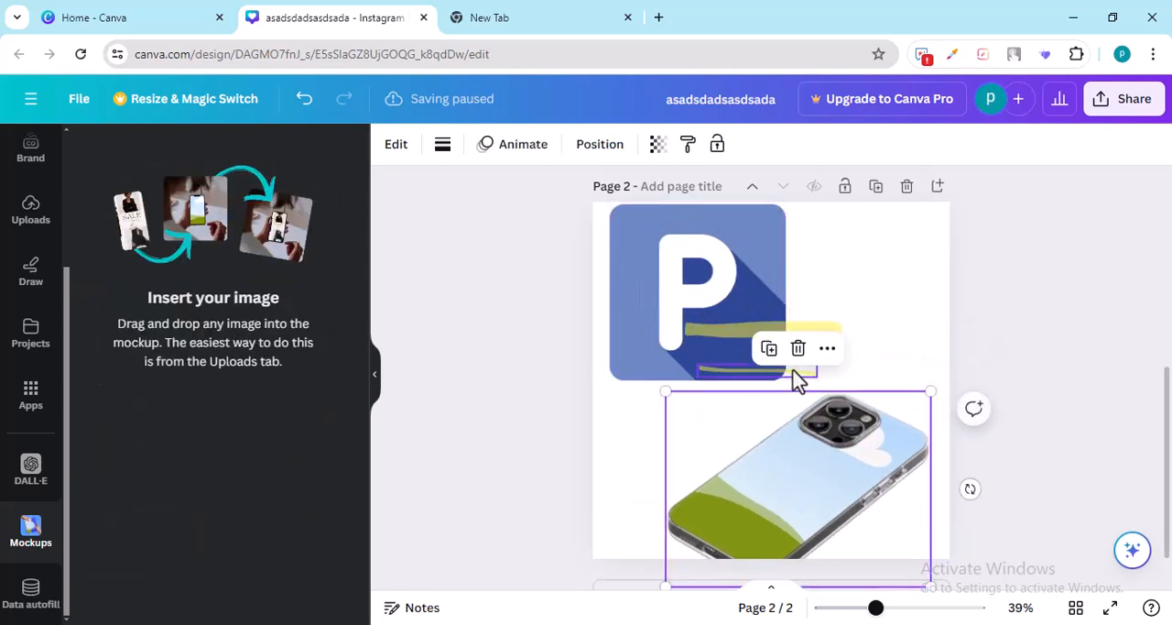
Step: Delete both yellow highlighter strokes and move the phone mockup up toward the middle of the page
click(758, 337)
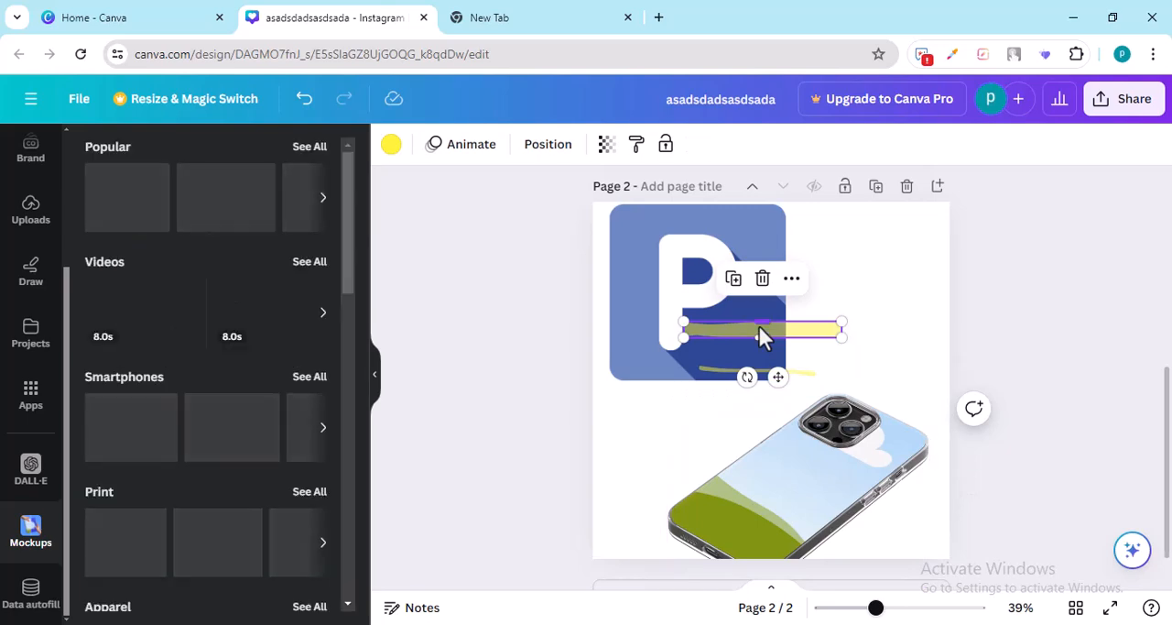
drag(758, 337, 777, 383)
drag(818, 503, 816, 381)
Step: Bring the P image in front of the phone mockup and drop it into the phone case as its artwork
click(629, 236)
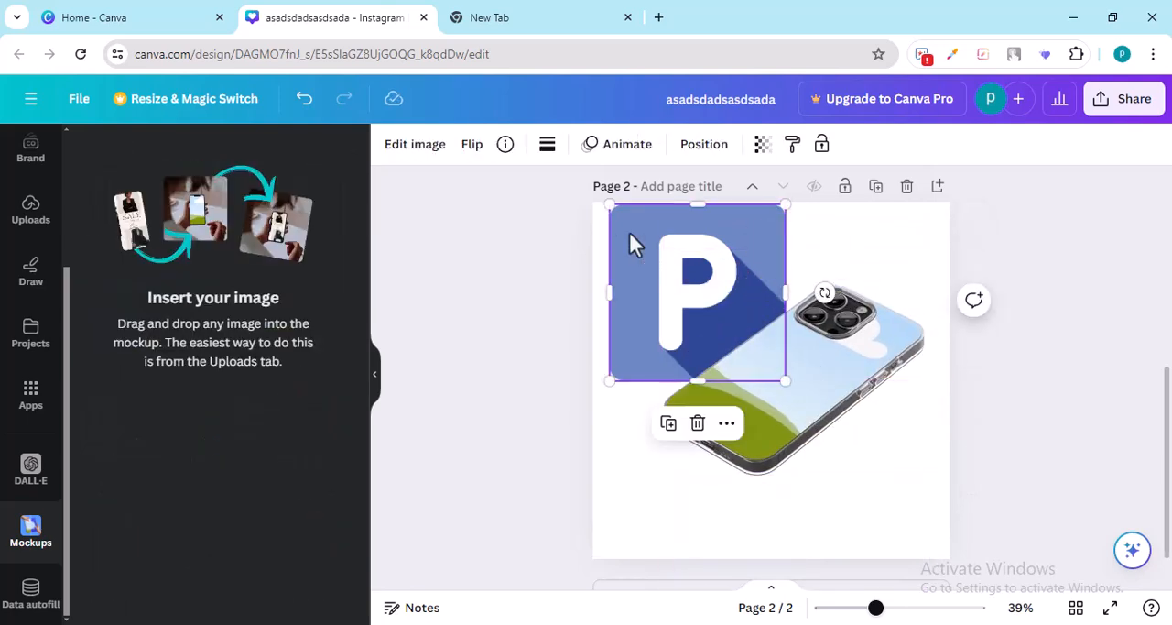
mouse_move(634, 244)
mouse_down()
mouse_move(754, 354)
mouse_move(547, 268)
mouse_move(636, 229)
mouse_move(617, 242)
mouse_up()
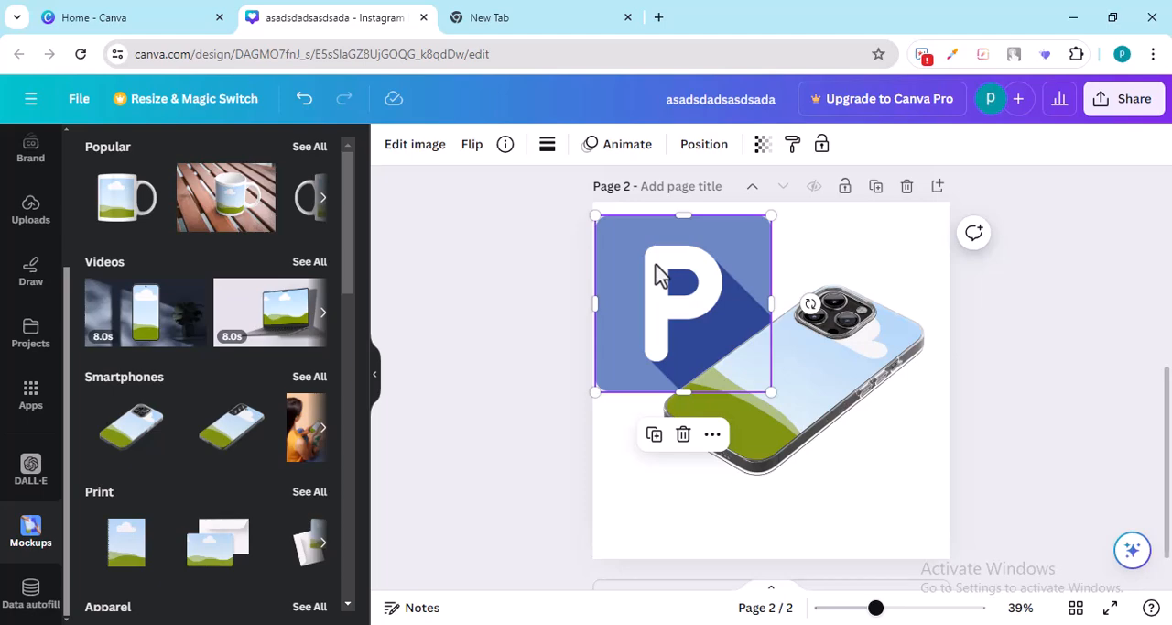
key(ctrl+])
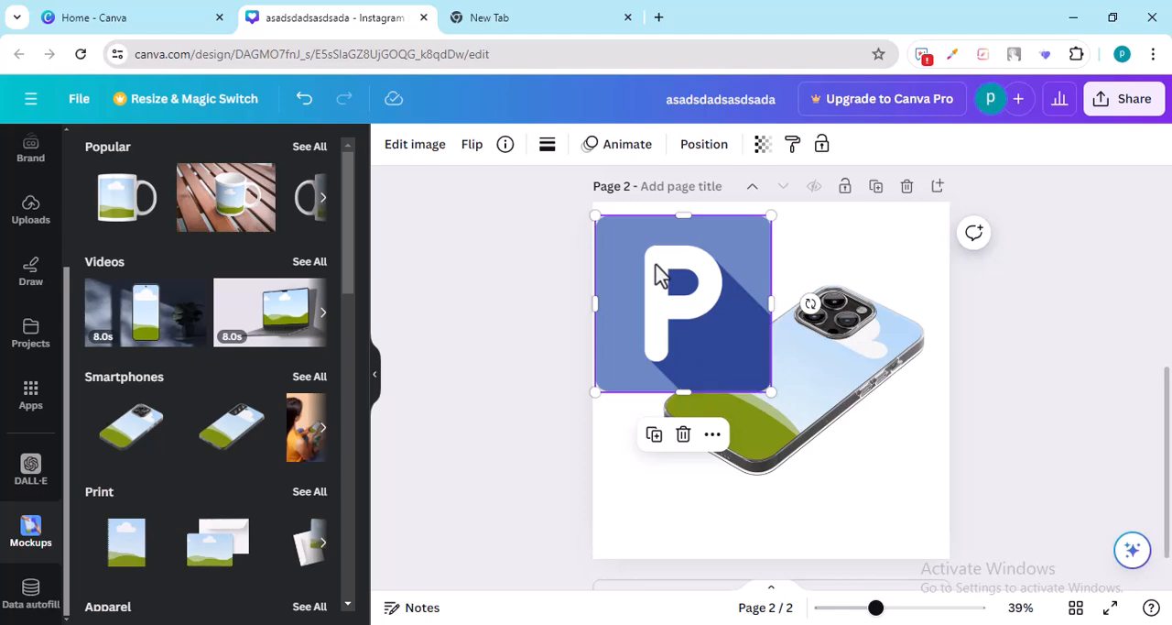
drag(657, 272, 760, 361)
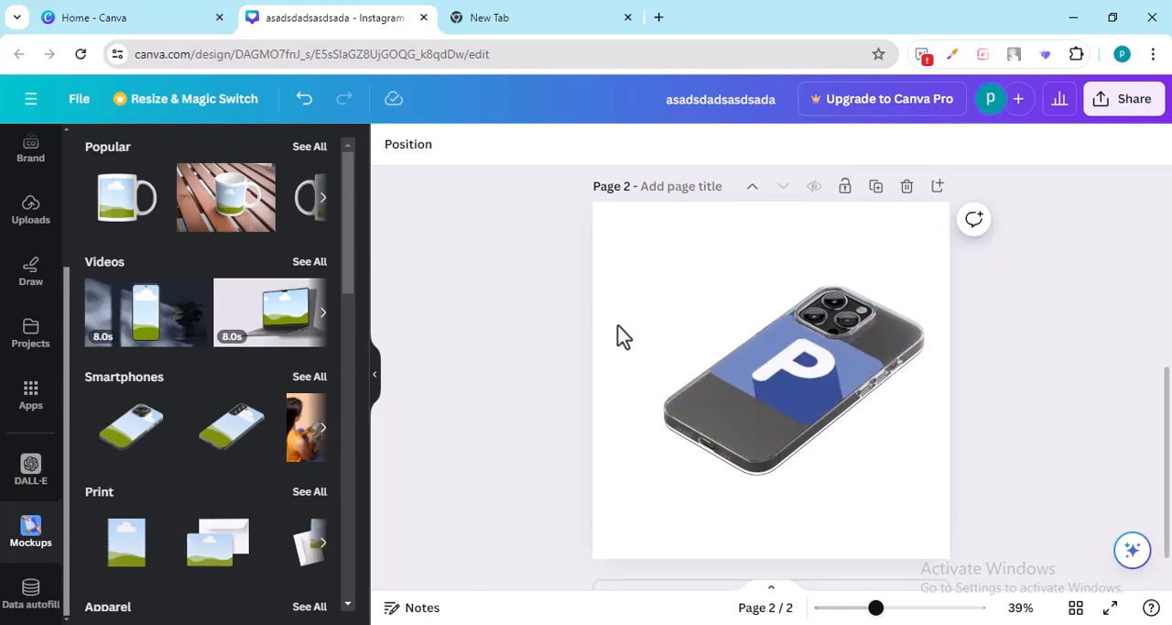
Step: Enlarge and center the P image within the phone mockup so it fills the whole case, and apply the changes
click(796, 382)
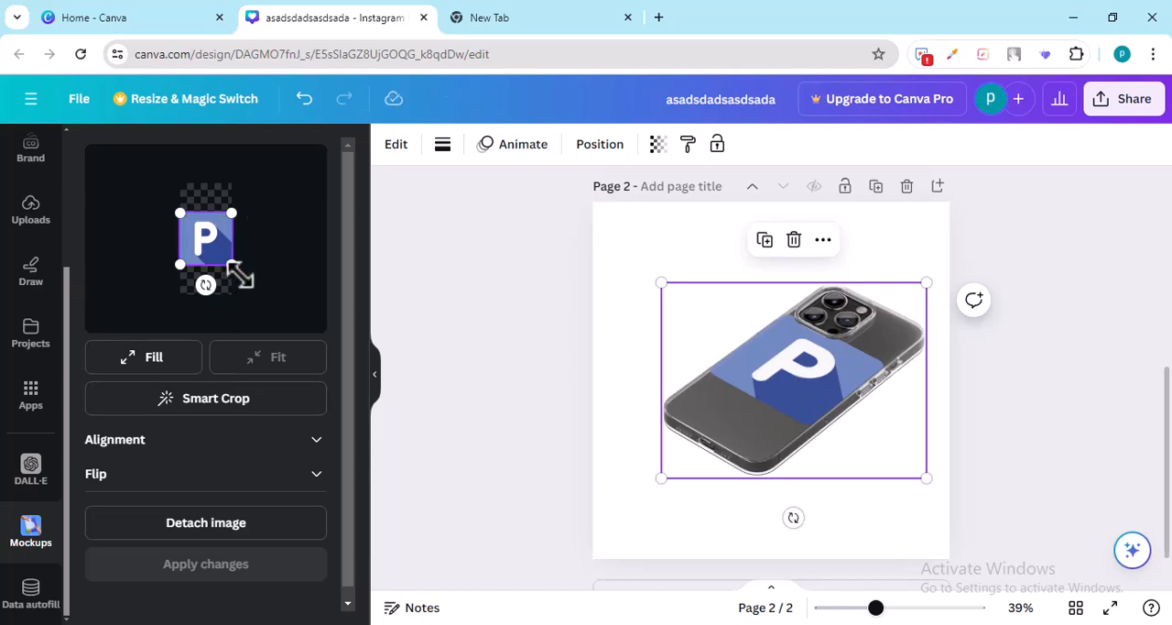
drag(234, 268, 267, 303)
drag(178, 210, 145, 186)
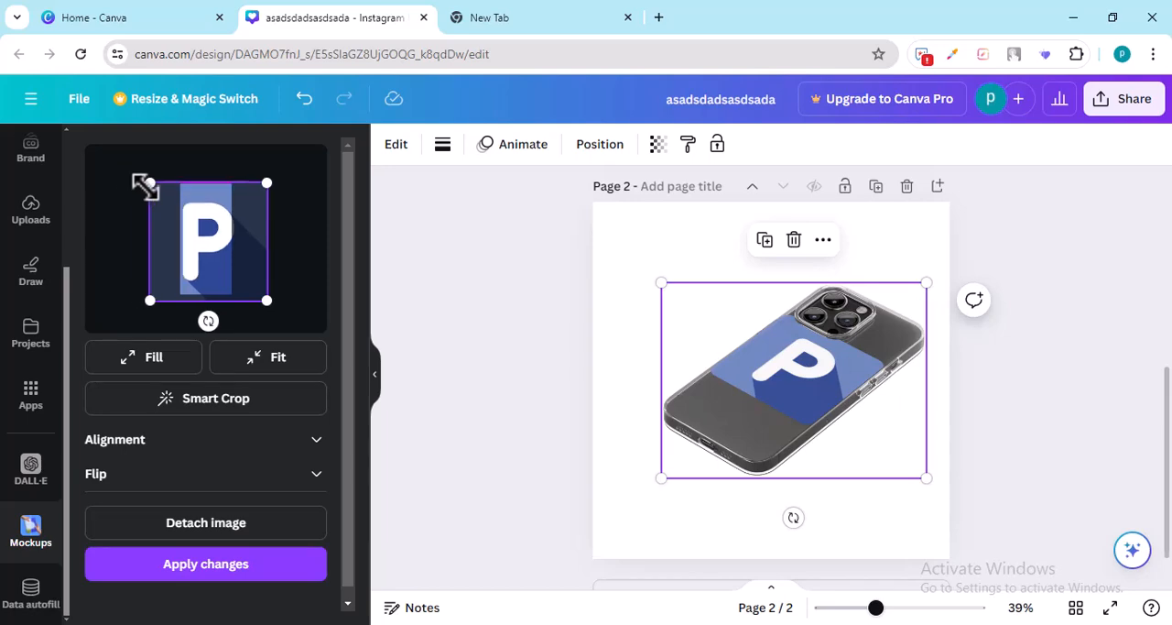
drag(220, 248, 214, 260)
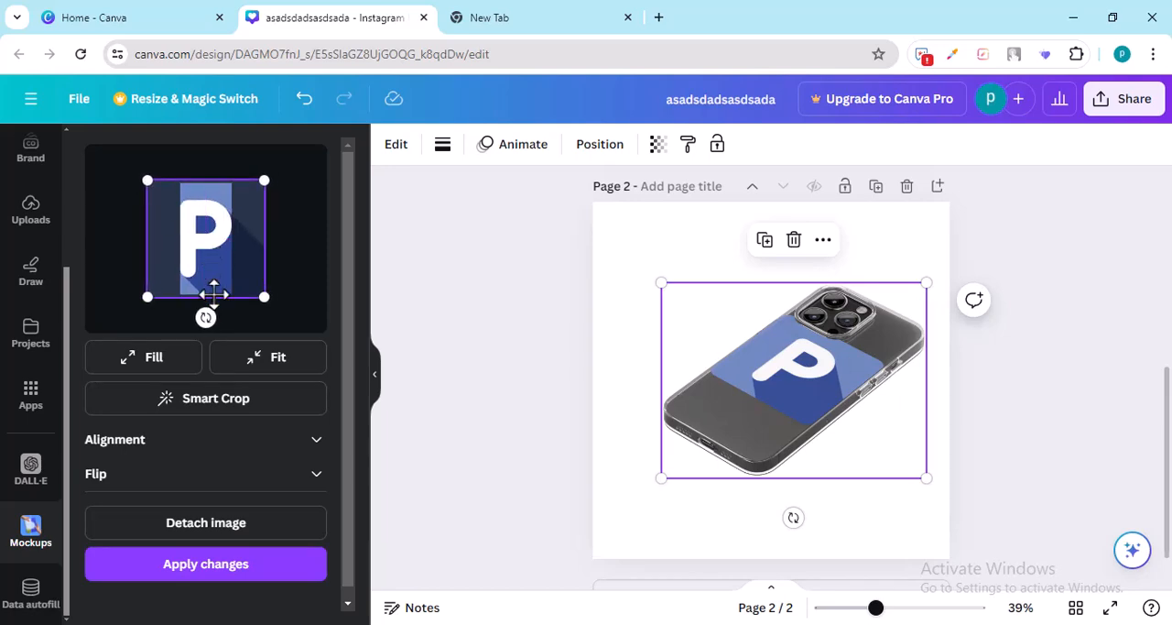
click(231, 570)
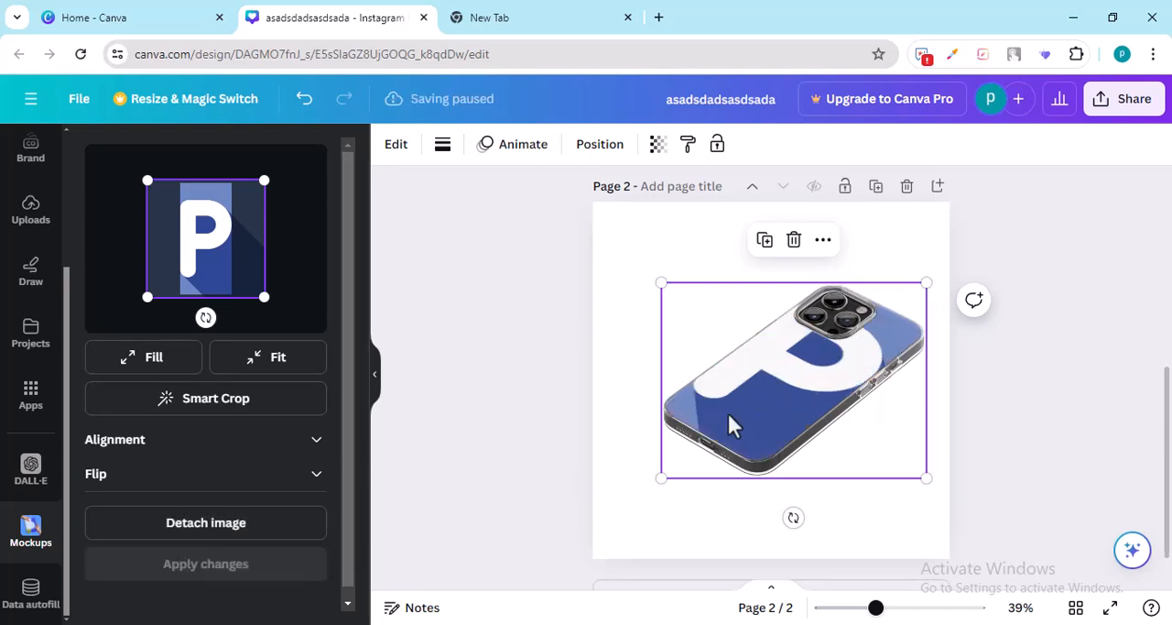
click(574, 451)
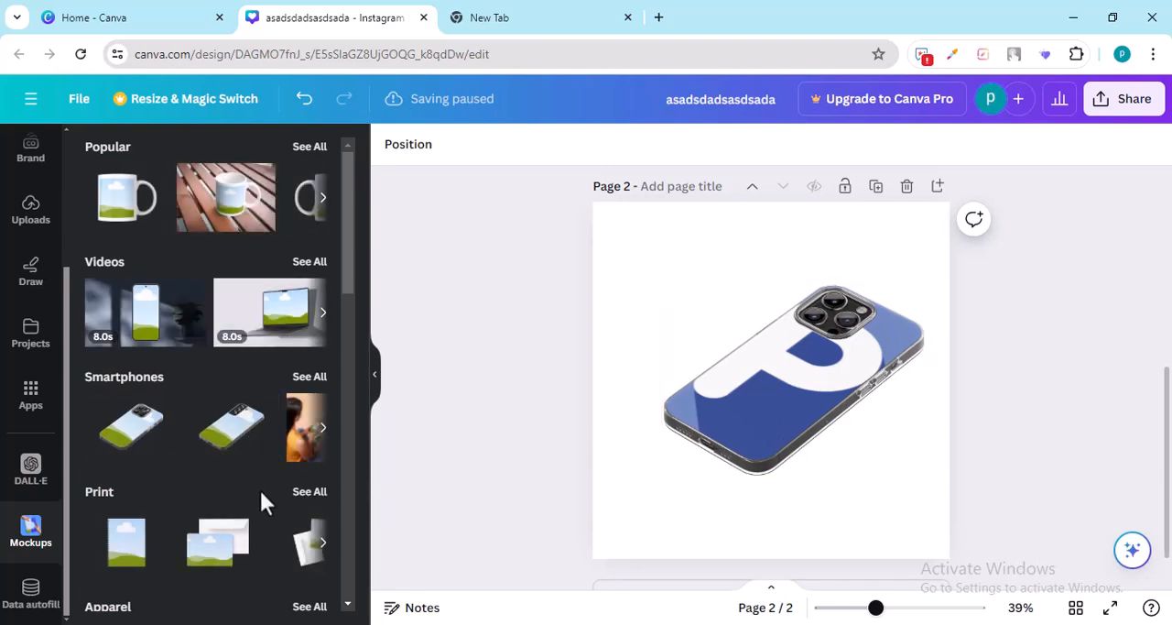
Step: Browse the mockup categories, including the full Apparel collection
scroll(260, 501, down, 2)
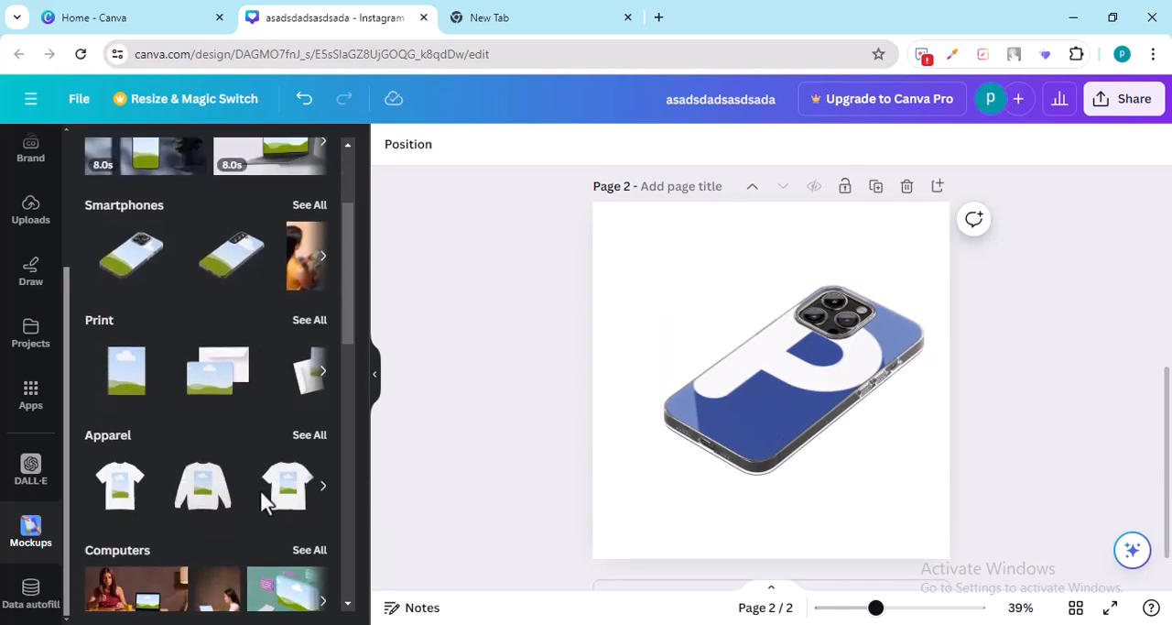
click(305, 436)
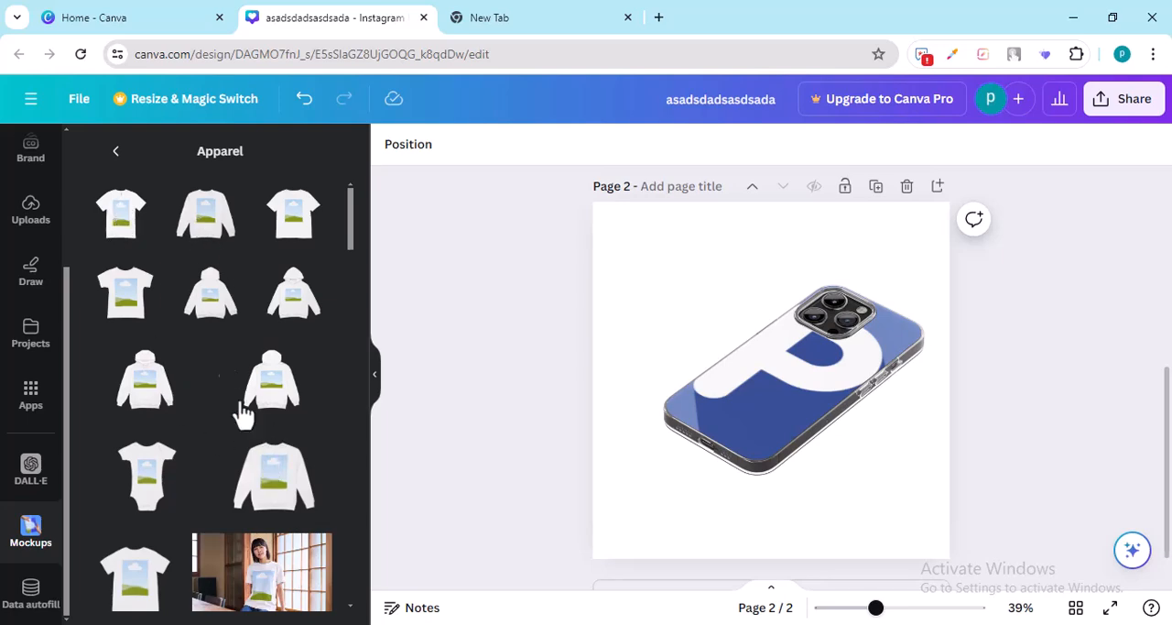
click(115, 150)
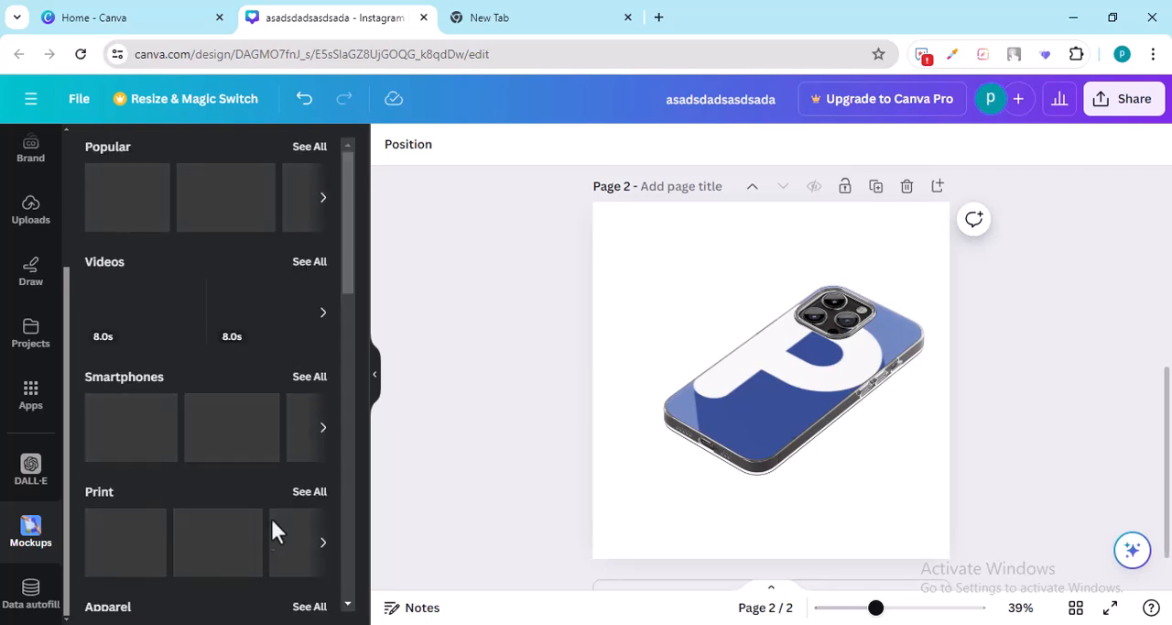
scroll(274, 530, down, 3)
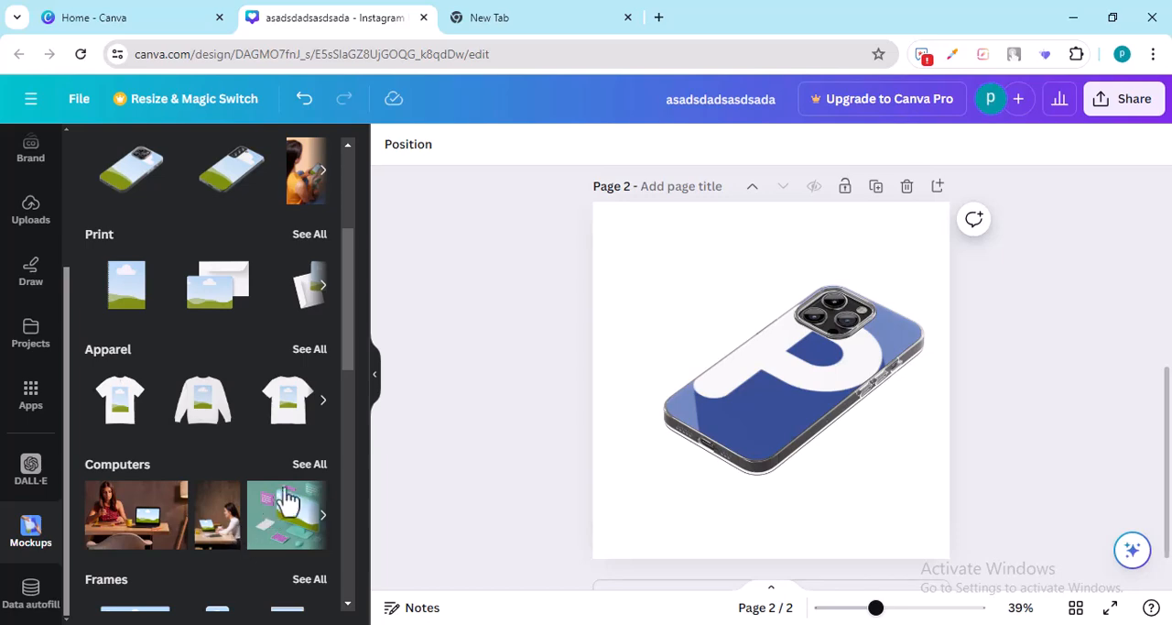
scroll(281, 425, up, 3)
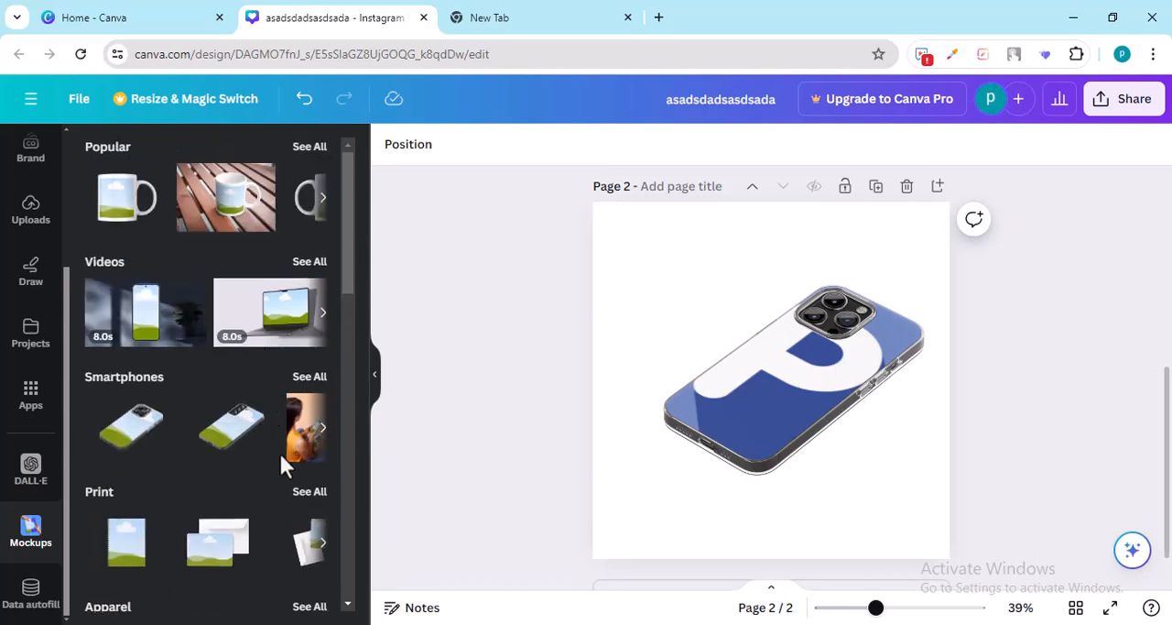
scroll(262, 358, down, 1)
scroll(262, 358, up, 1)
Step: Delete the phone mockup from page 2 and return to the Design templates
click(764, 361)
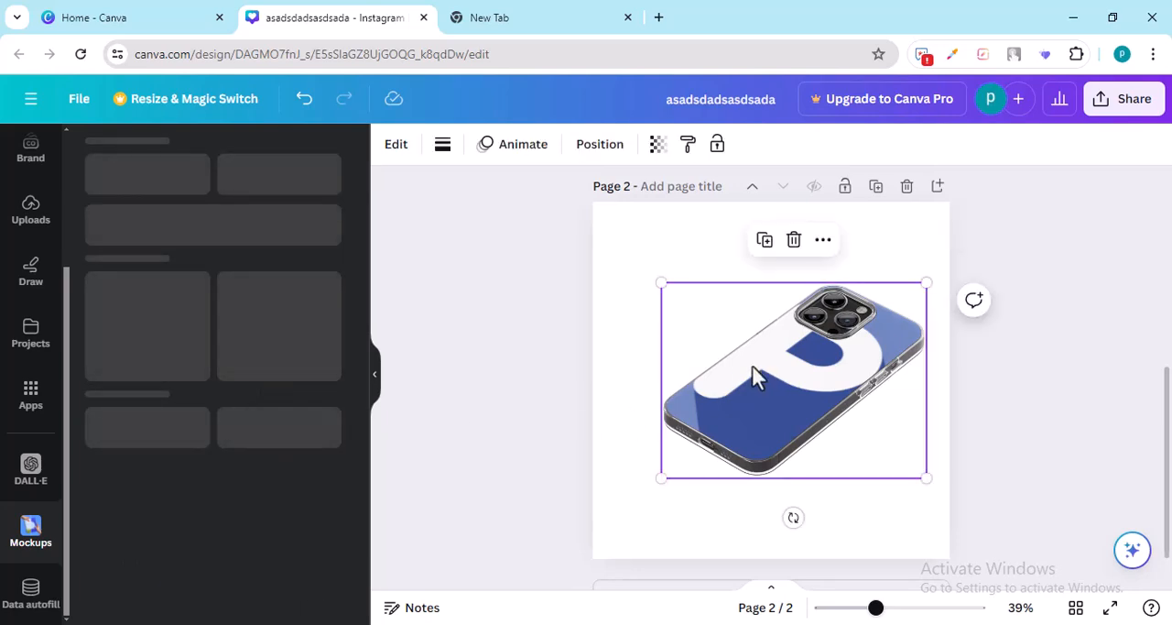
key(Delete)
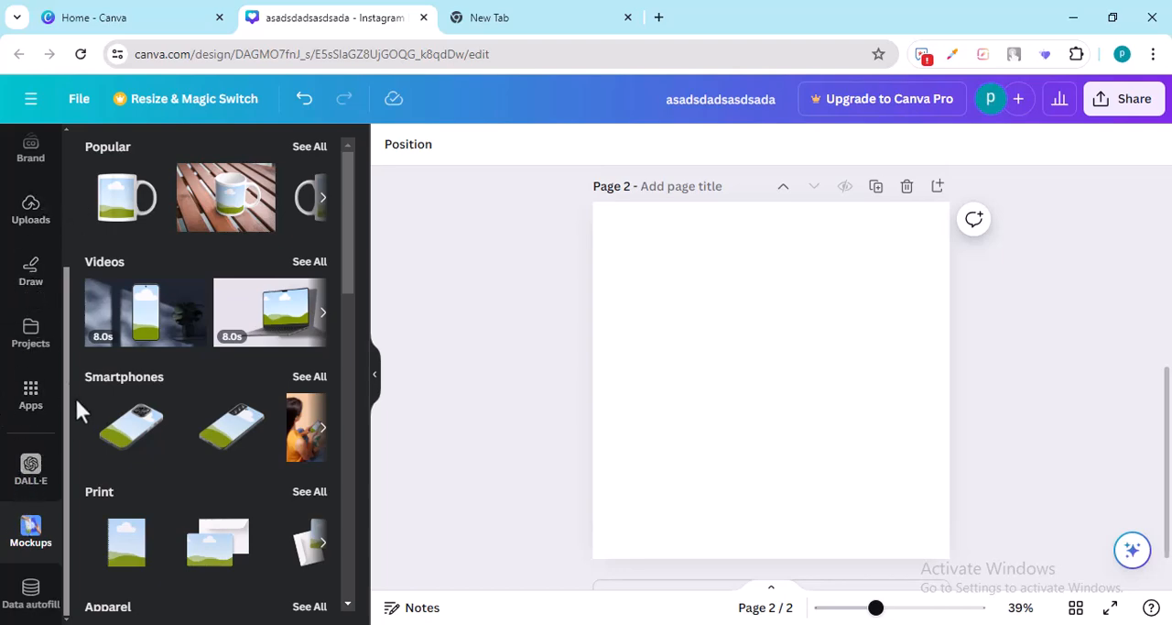
scroll(65, 316, up, 1)
drag(65, 316, 62, 190)
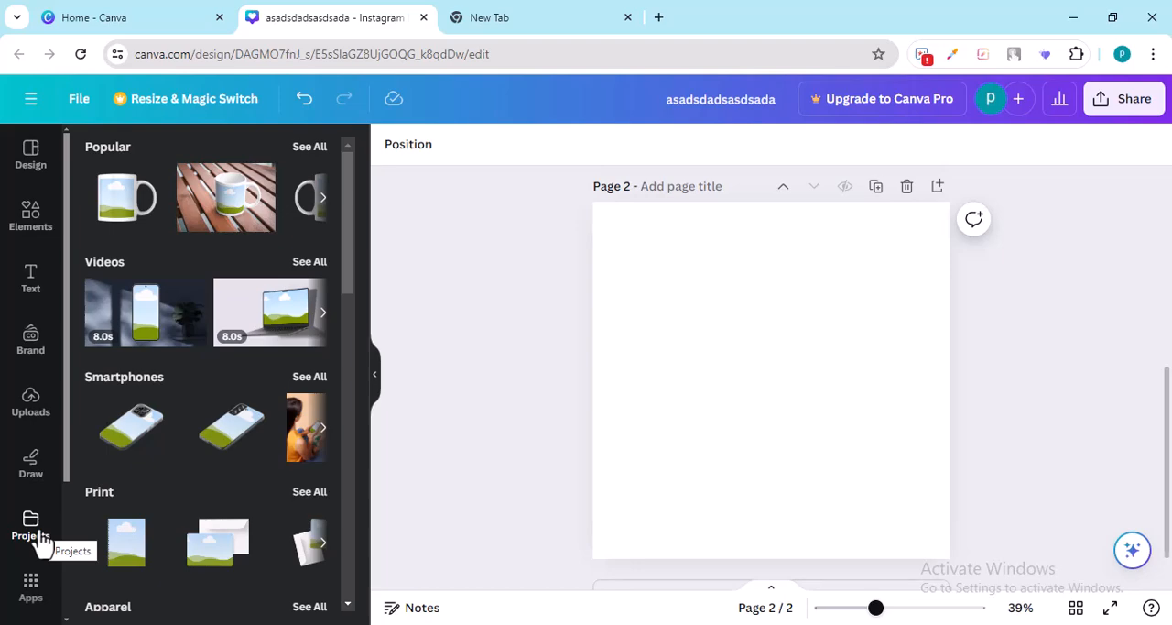
click(27, 157)
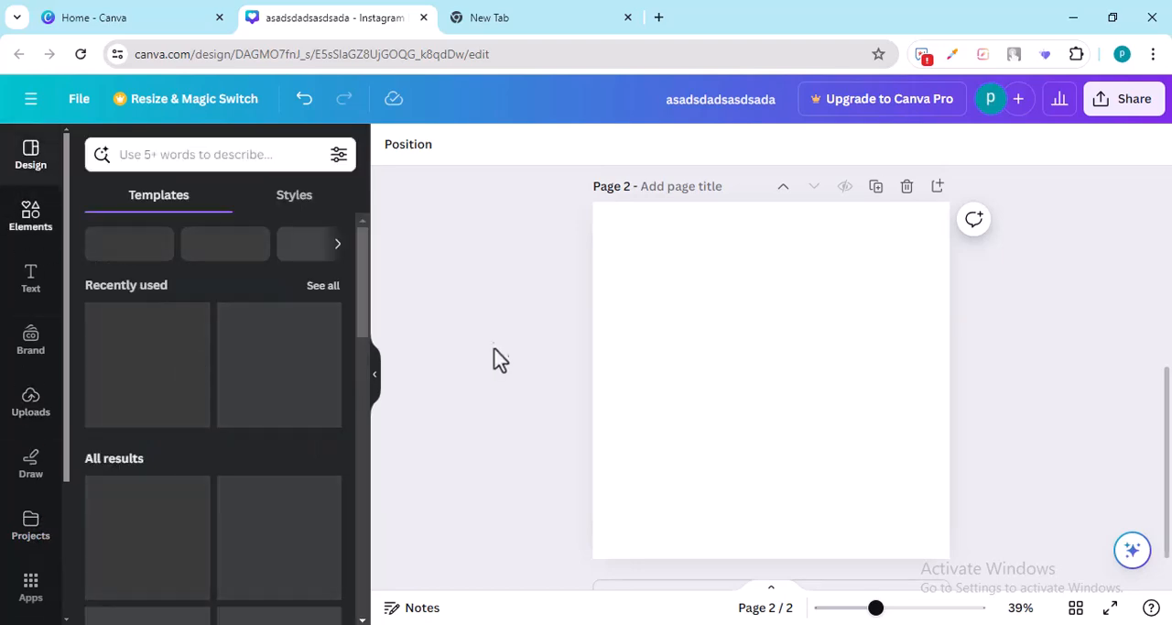
click(706, 102)
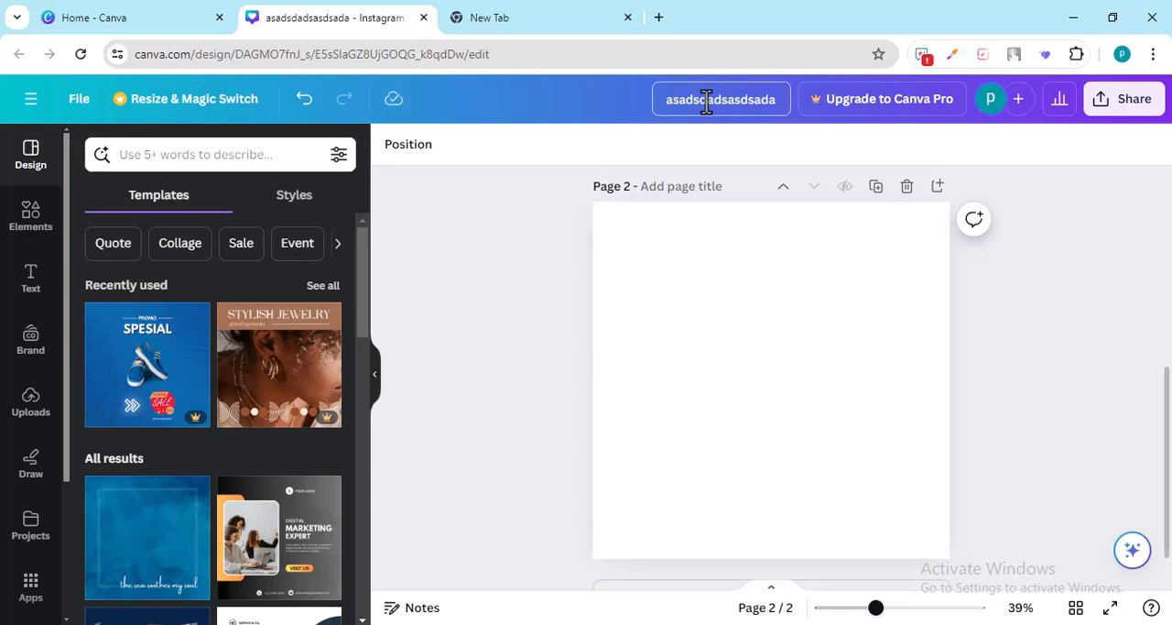
drag(663, 101, 779, 99)
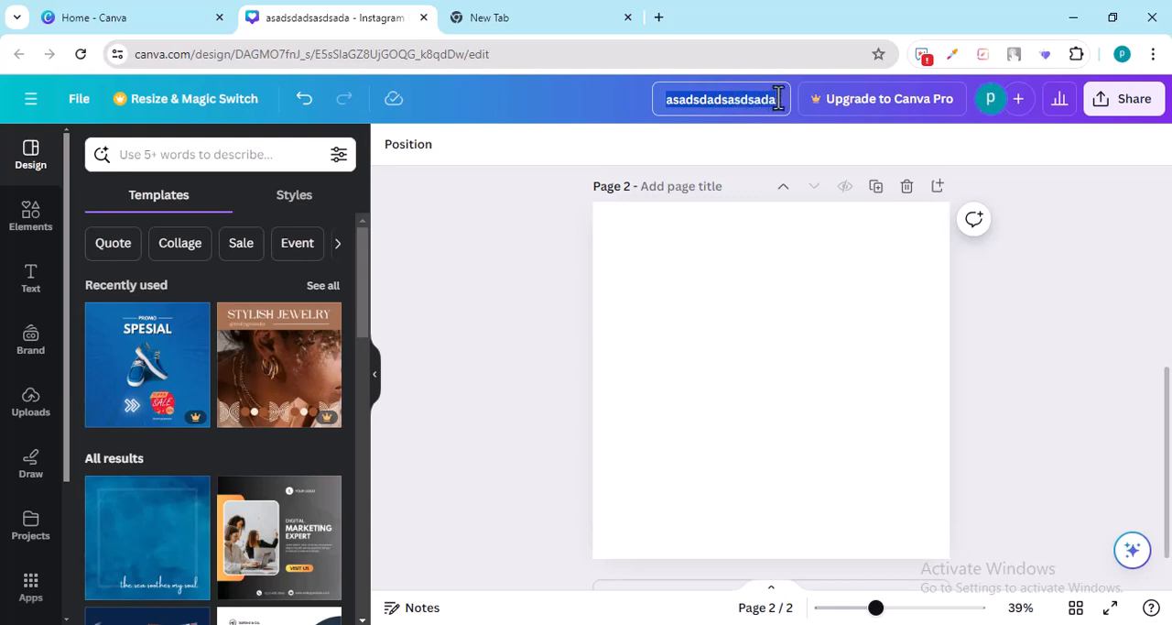
click(744, 353)
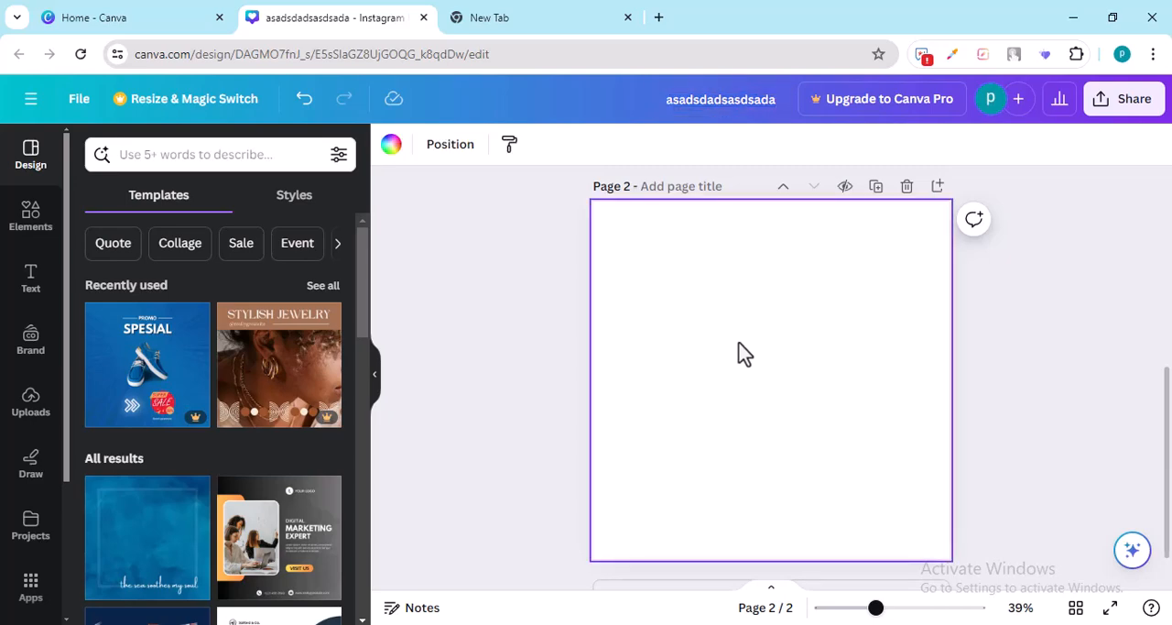
text(saddsf)
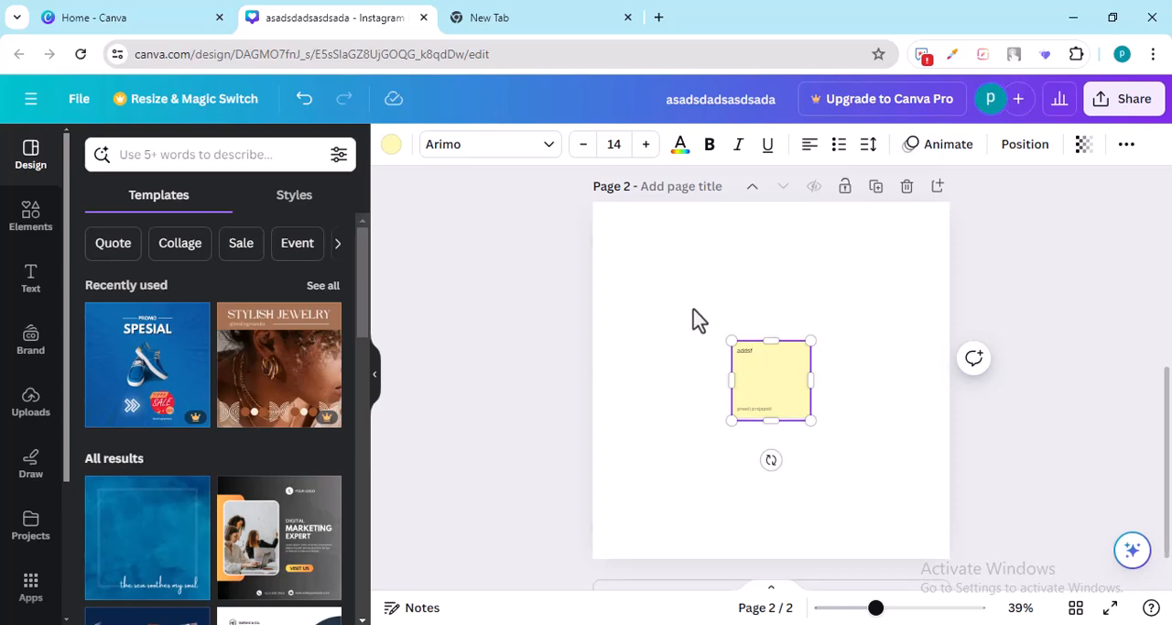
click(686, 299)
drag(686, 298, 837, 443)
key(Delete)
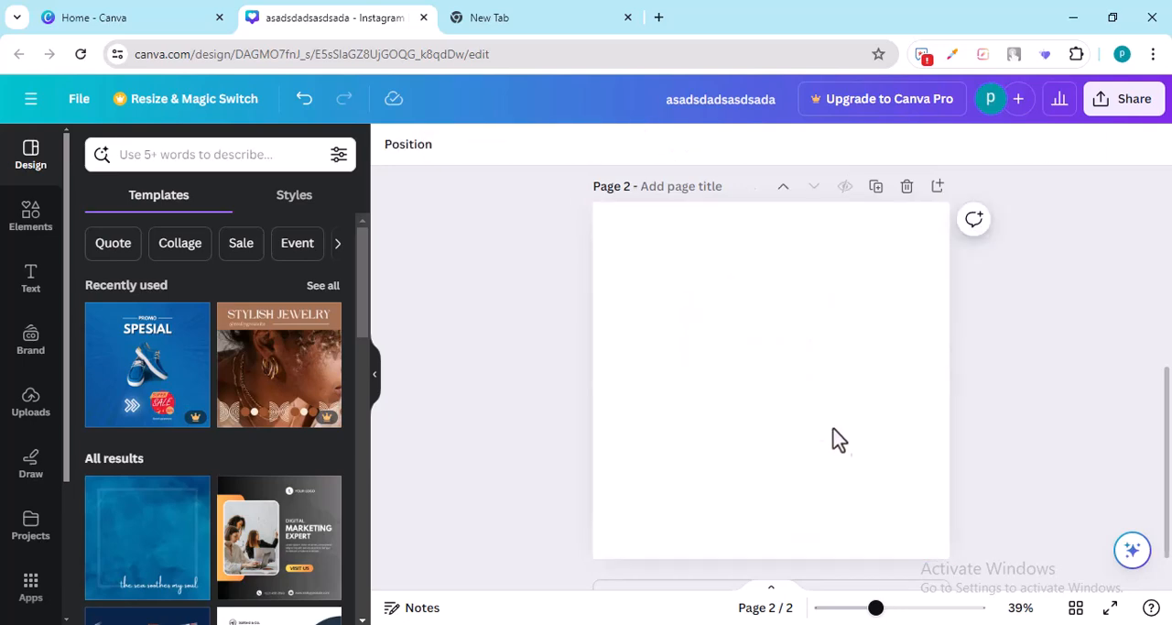
click(744, 365)
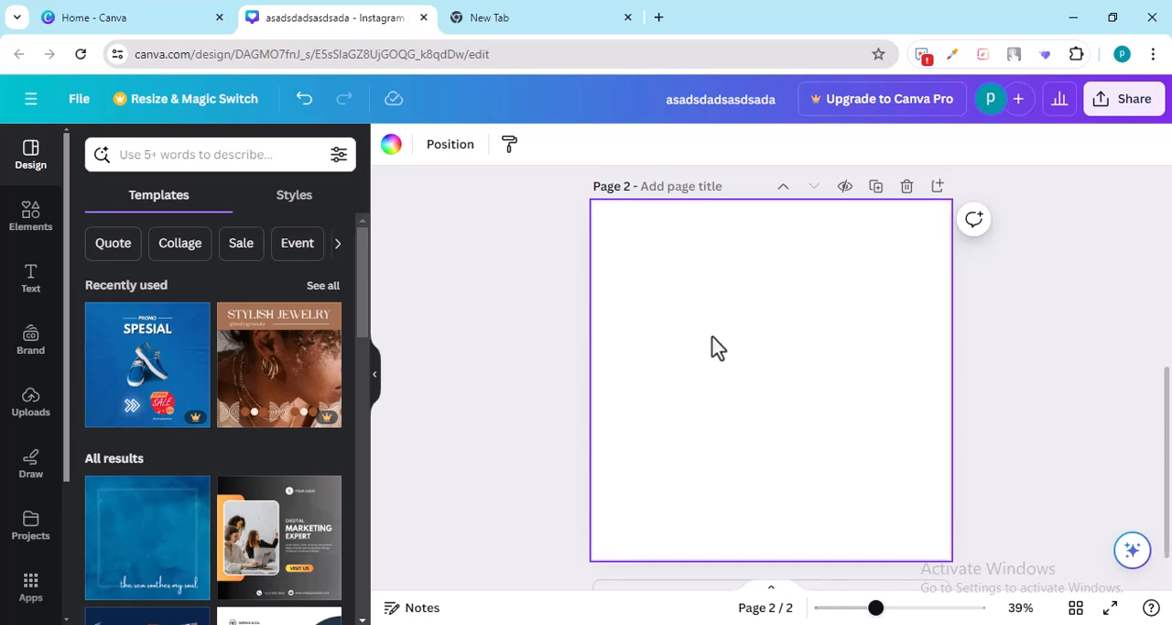
key(t)
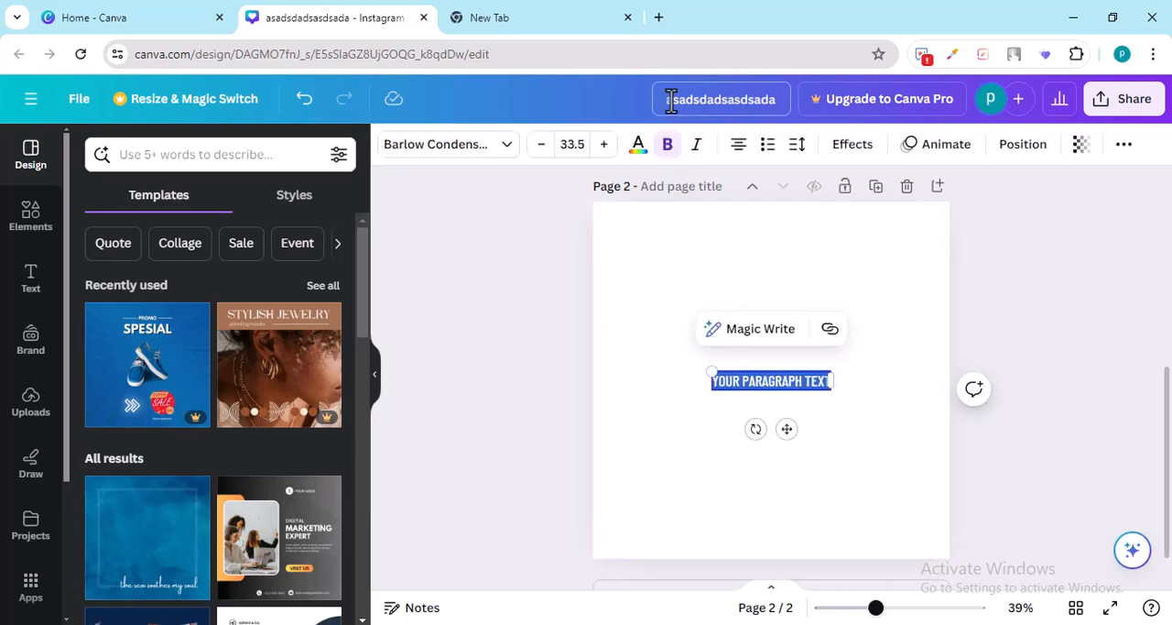
Step: Rename the design as "My template" and delete the stray paragraph text box from page 2
drag(656, 99, 781, 103)
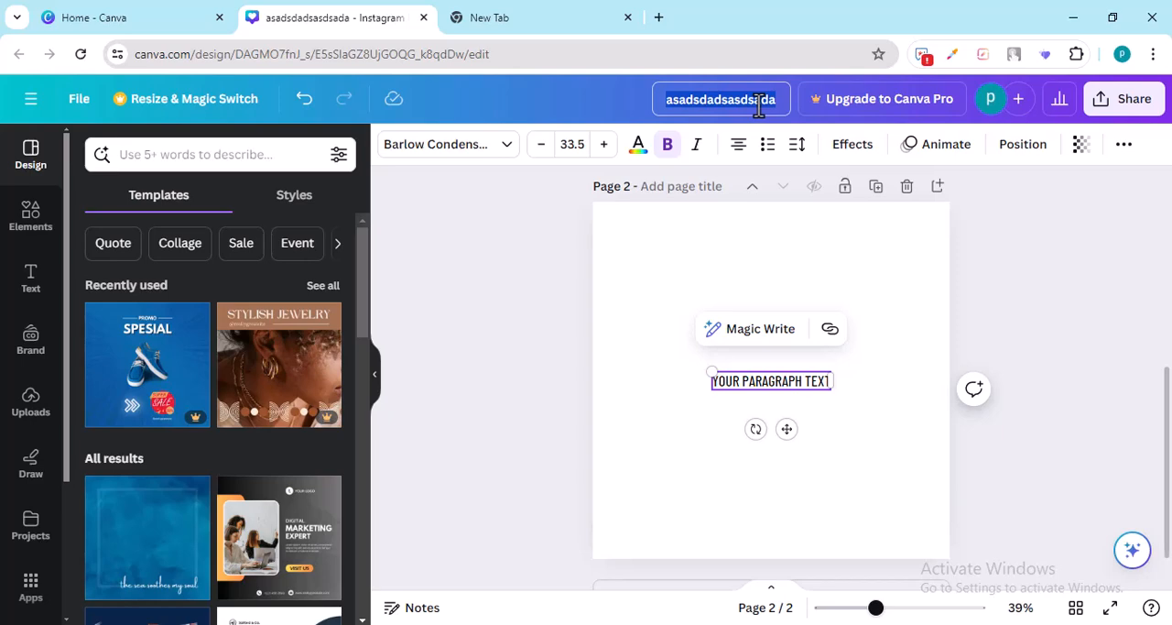
text(My tem)
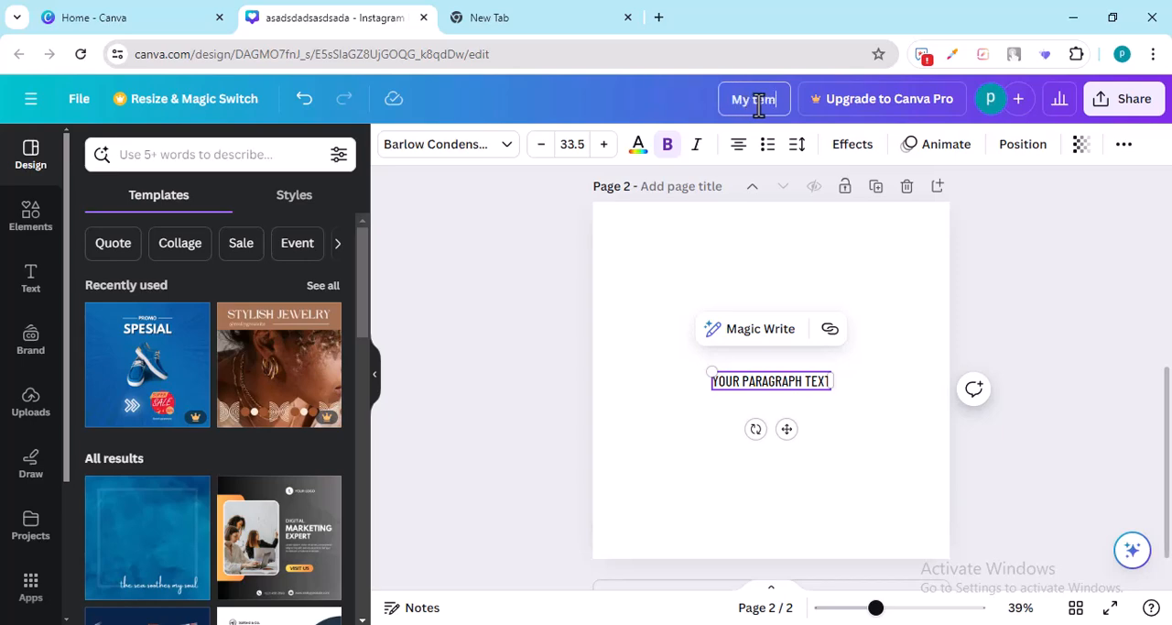
text(plate)
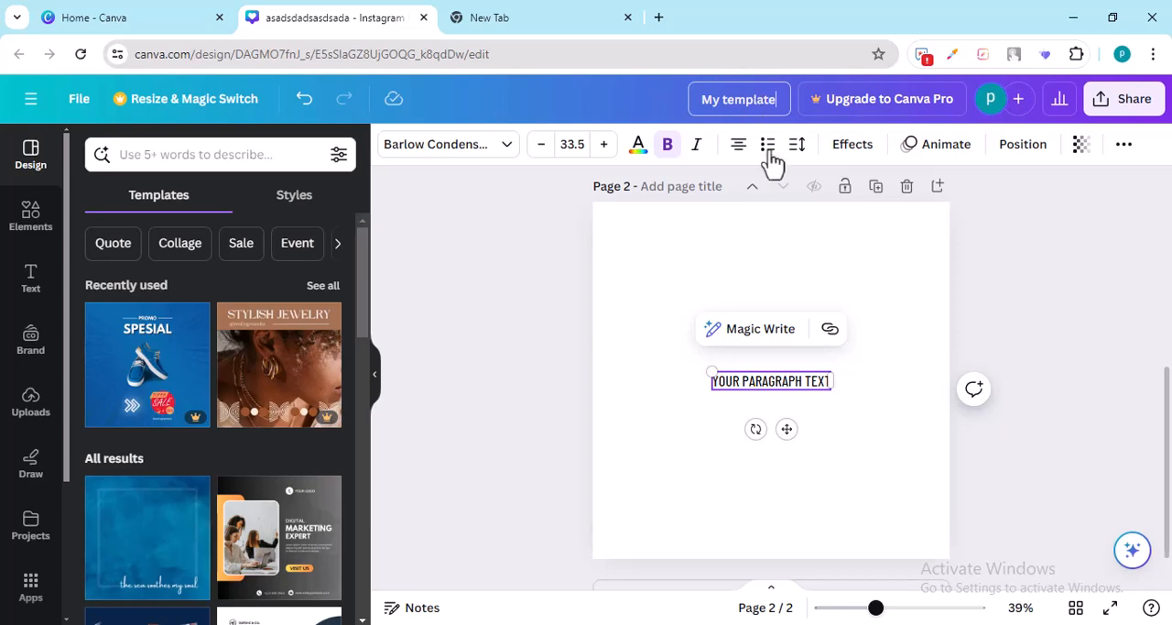
click(747, 300)
drag(668, 277, 808, 445)
key(Delete)
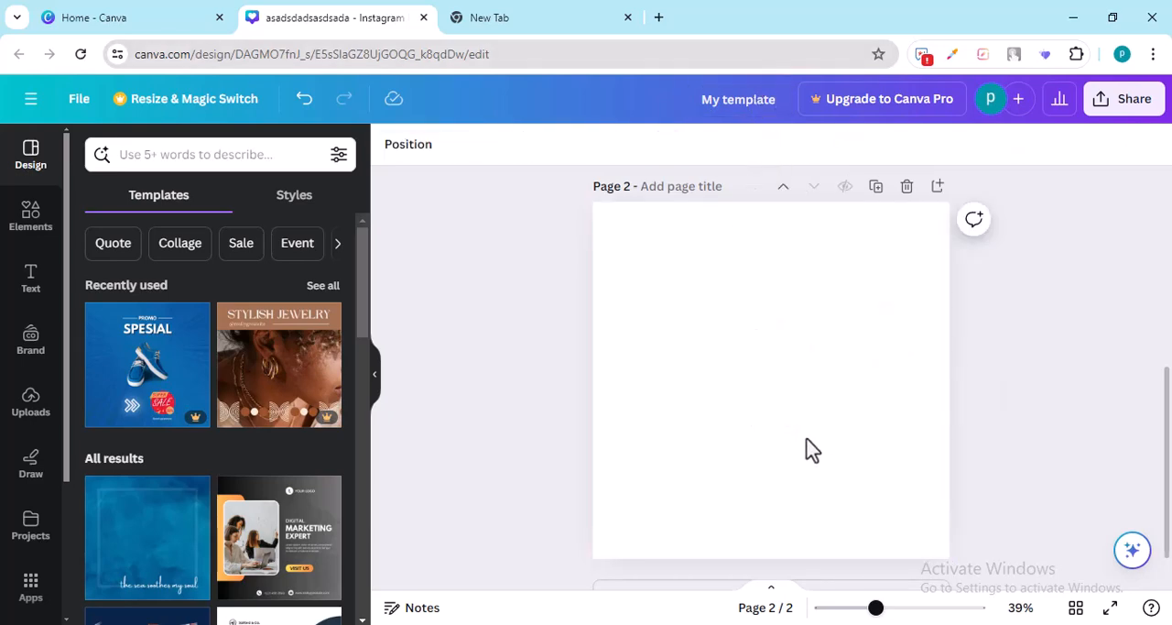